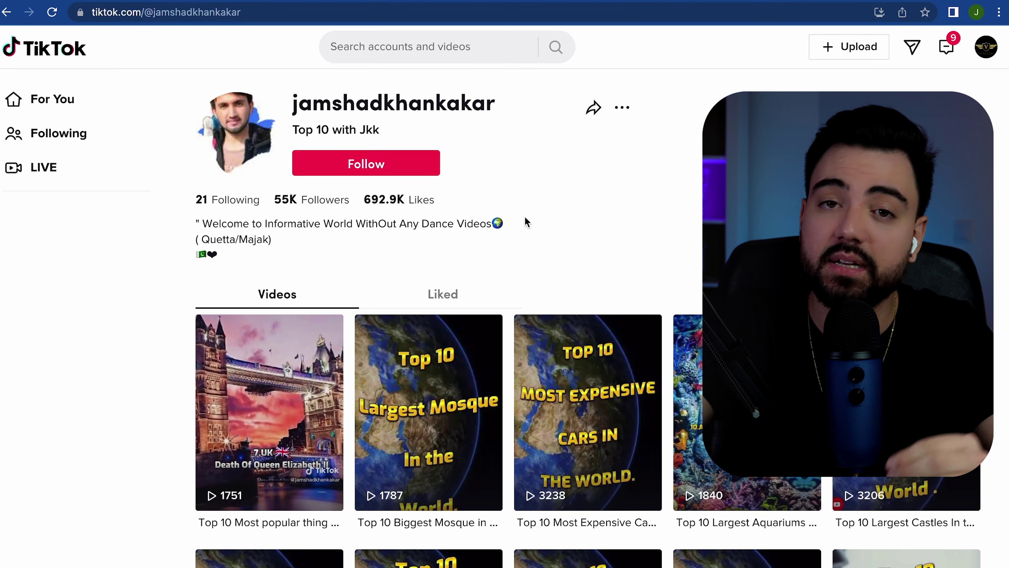
# - Examine the profile's Top 10 videos, comparing their topics, cover titles and view counts
pyautogui.scroll(-3, 547, 227)
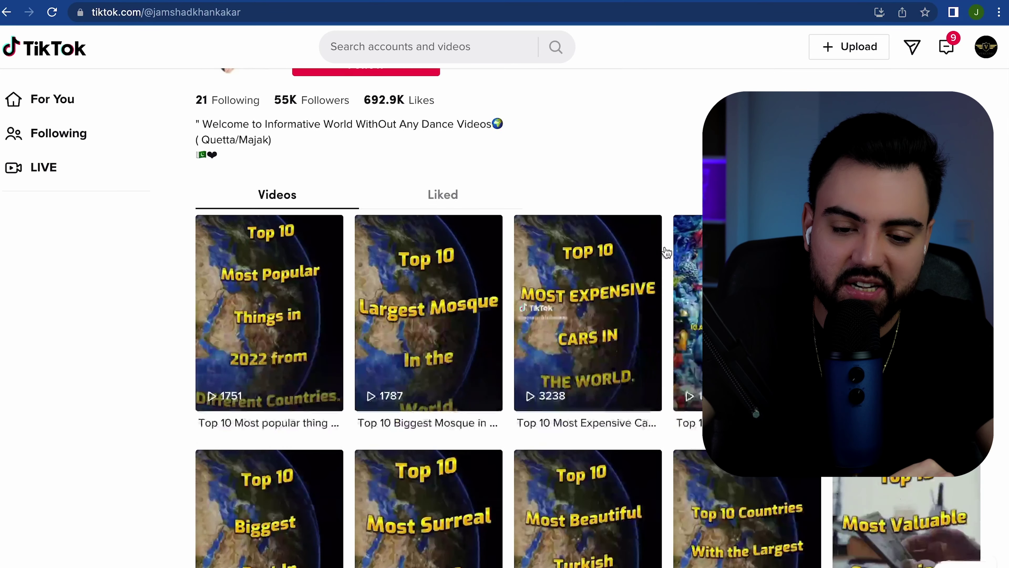
pyautogui.scroll(1, 547, 228)
pyautogui.scroll(3, 430, 318)
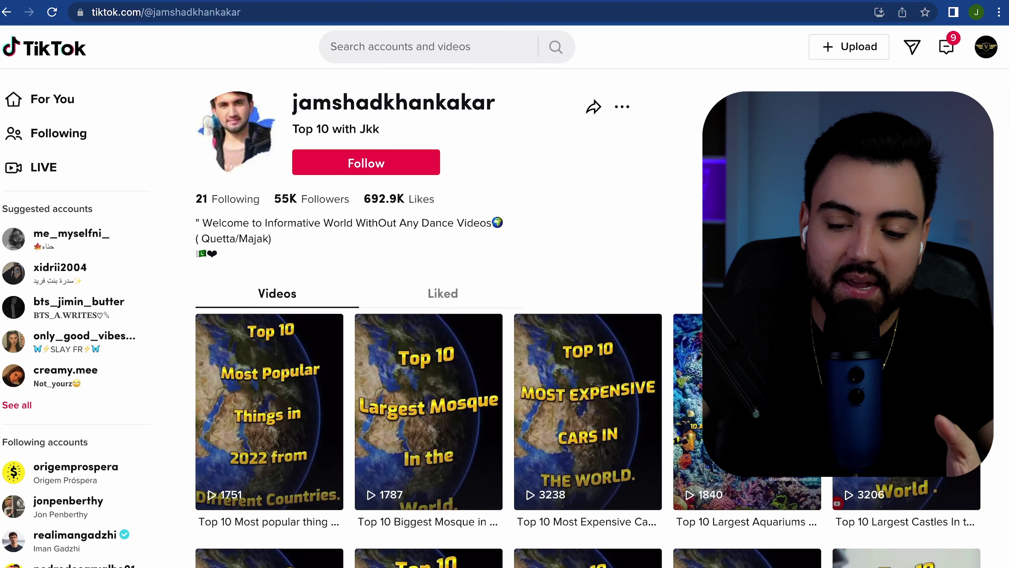
pyautogui.scroll(-2, 429, 318)
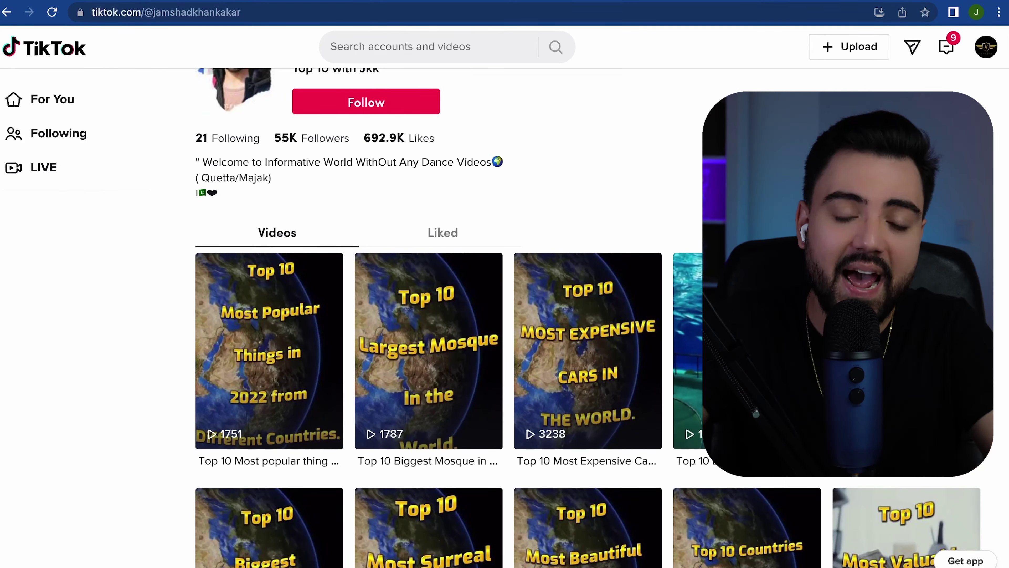
pyautogui.scroll(-7, 414, 315)
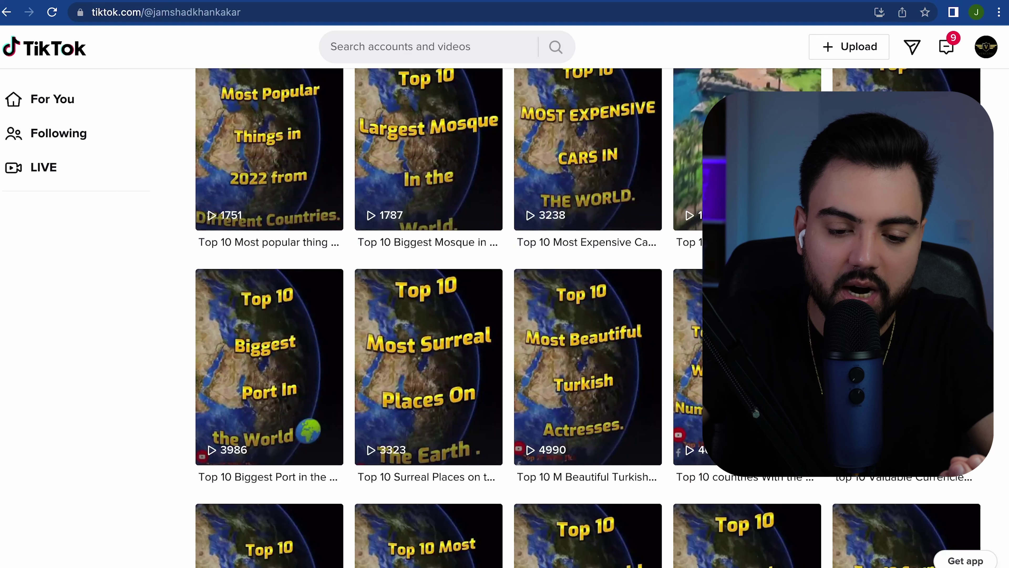
pyautogui.scroll(-2, 642, 326)
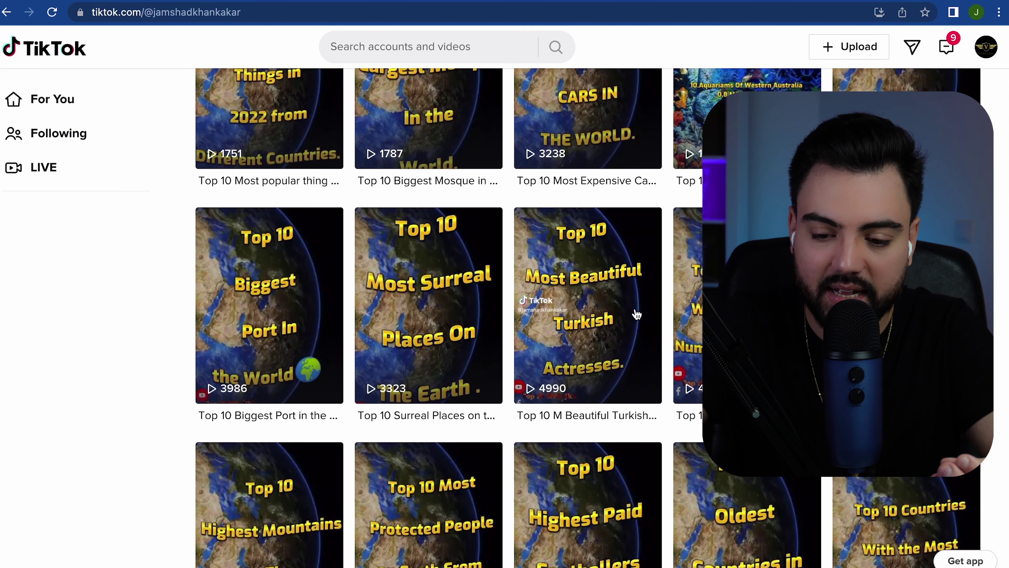
pyautogui.scroll(-7, 672, 322)
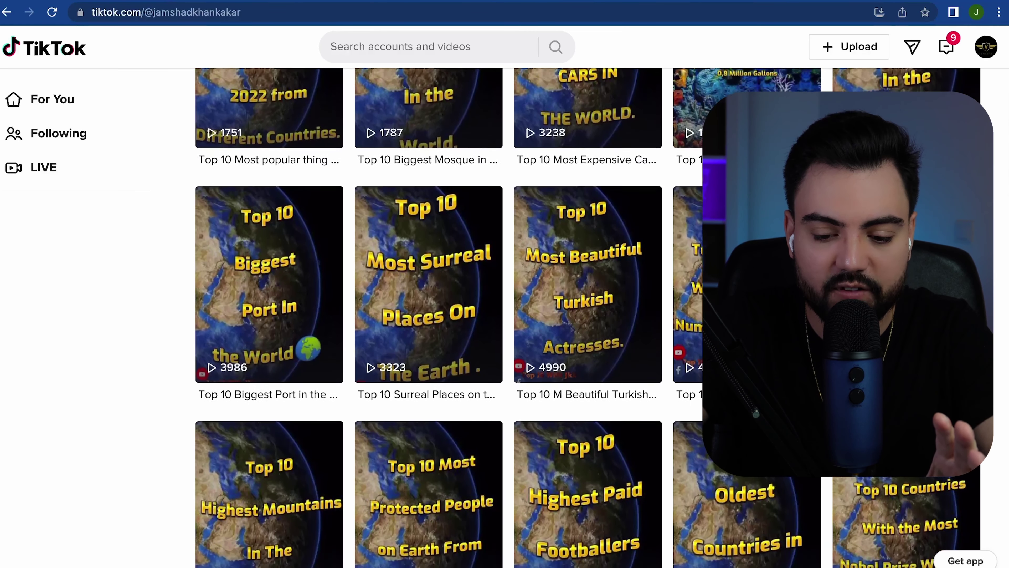
pyautogui.scroll(-20, 449, 318)
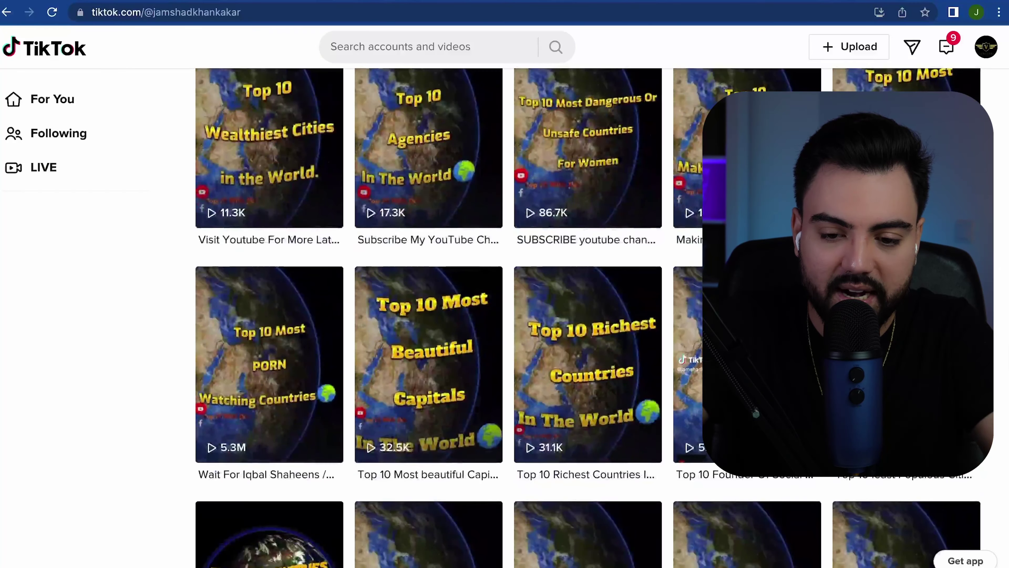
pyautogui.scroll(-6, 676, 348)
pyautogui.scroll(11, 675, 349)
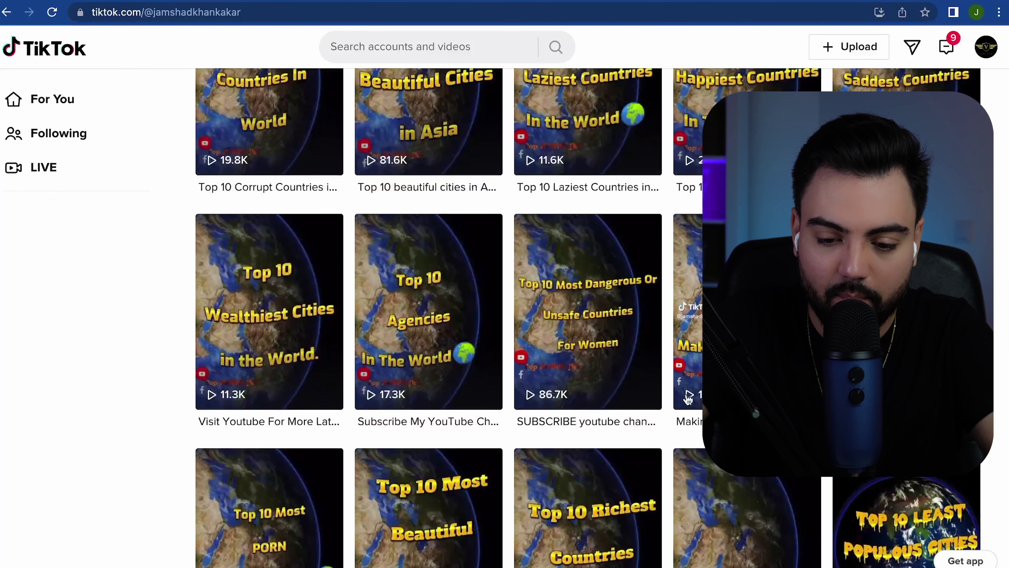
pyautogui.scroll(-14, 562, 214)
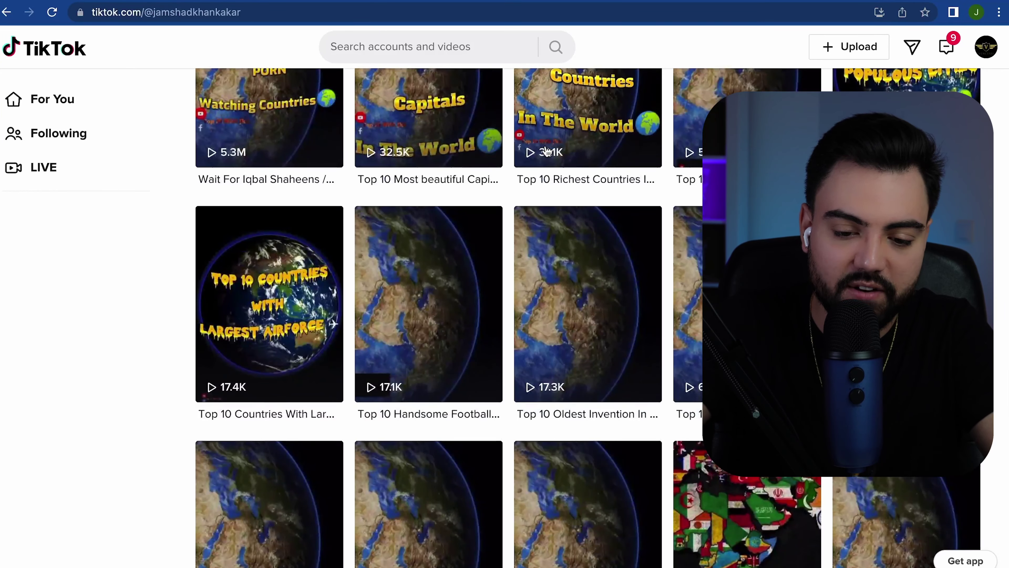
pyautogui.scroll(-8, 562, 213)
pyautogui.scroll(8, 562, 399)
pyautogui.scroll(-13, 664, 376)
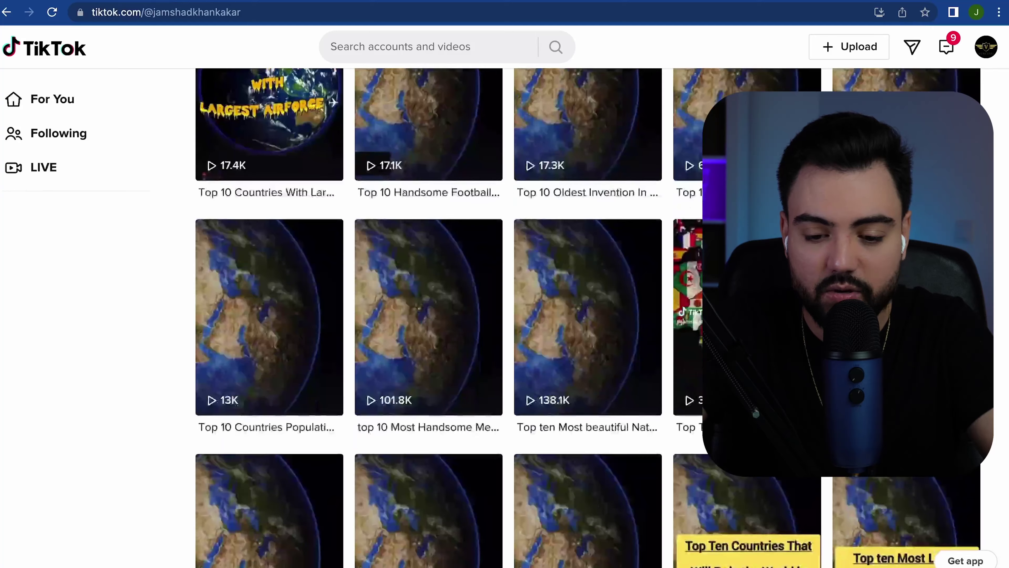
pyautogui.scroll(-16, 588, 318)
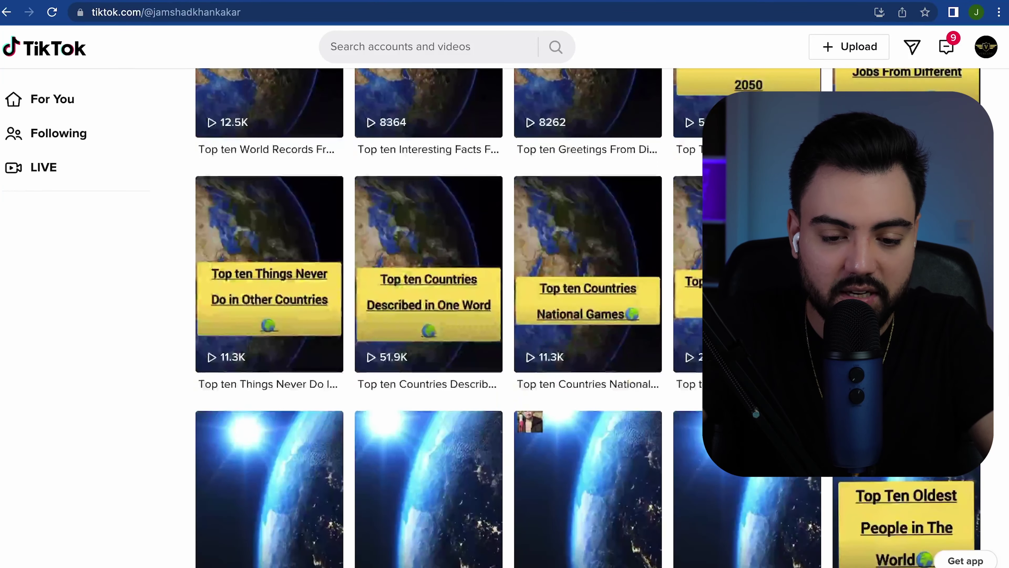
pyautogui.scroll(-4, 587, 318)
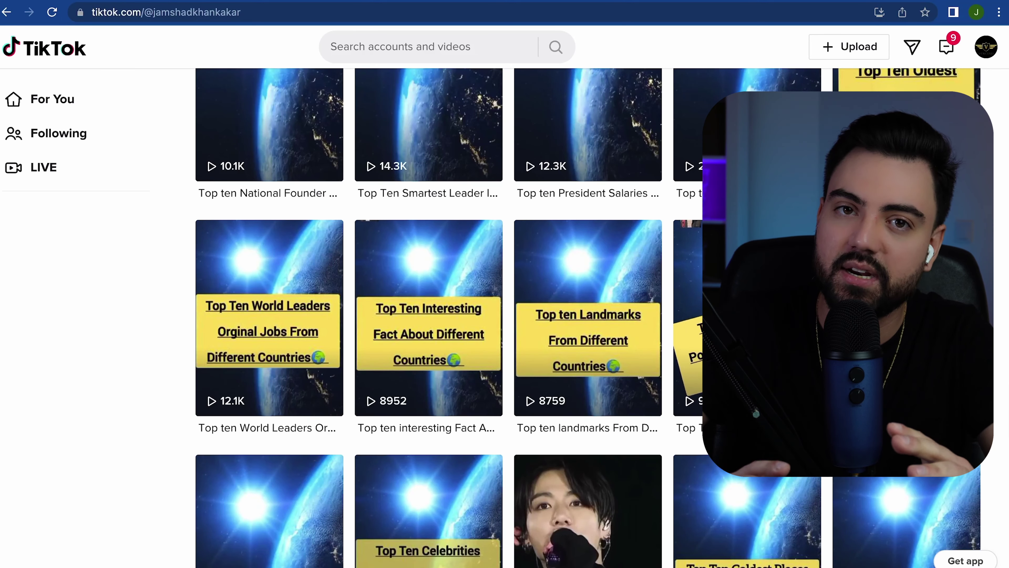
pyautogui.scroll(-10, 813, 506)
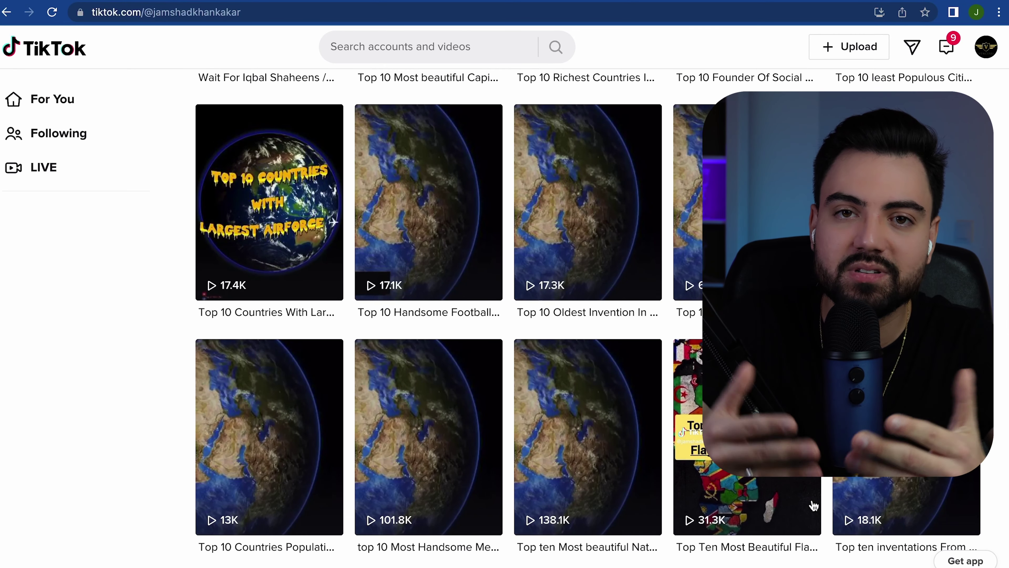
pyautogui.scroll(3, 494, 360)
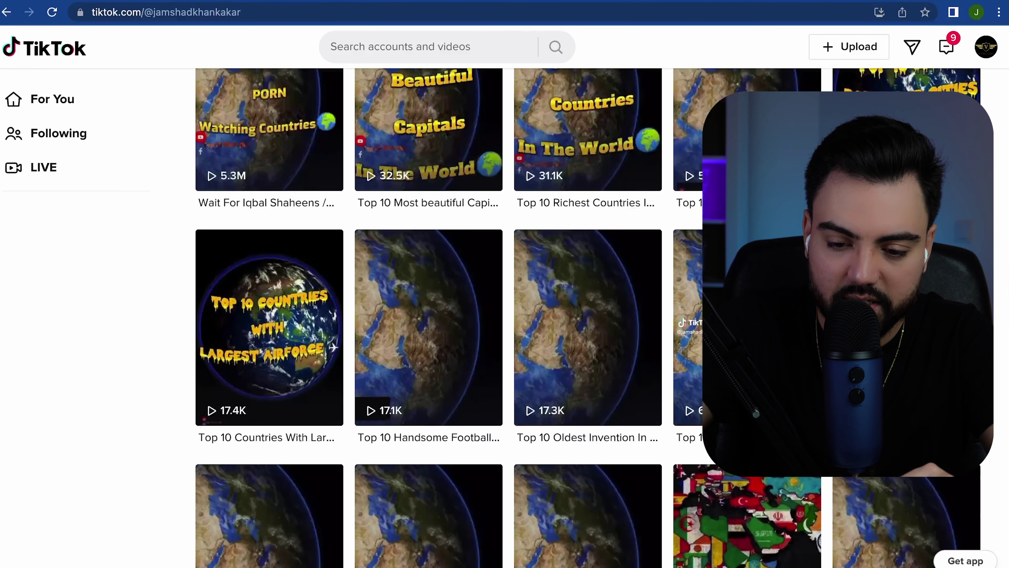
# - Watch one of the profile's Top 10 videos, close it and review the profile's video grid again
pyautogui.click(494, 360)
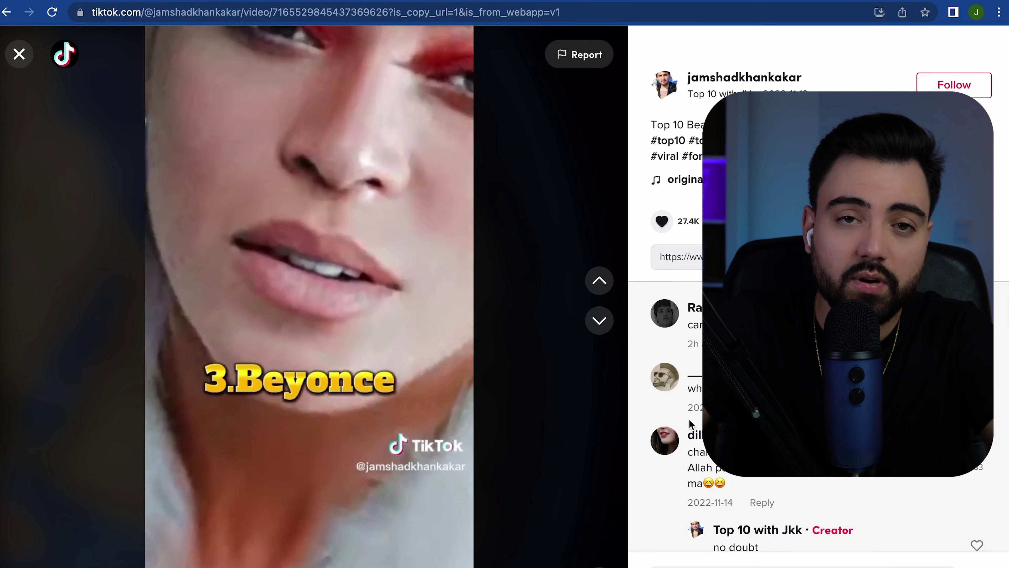
pyautogui.press('Escape')
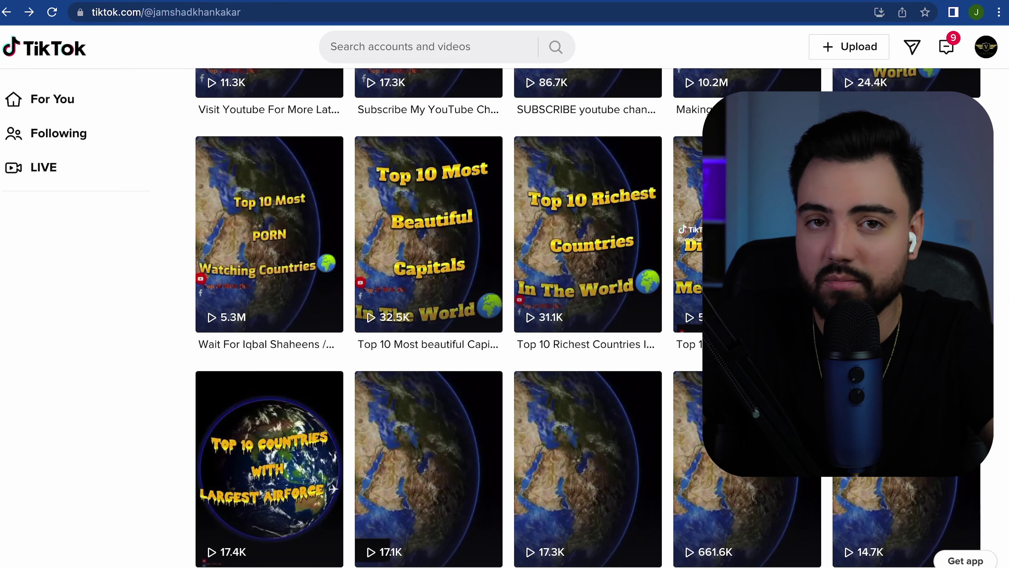
pyautogui.scroll(-20, 634, 259)
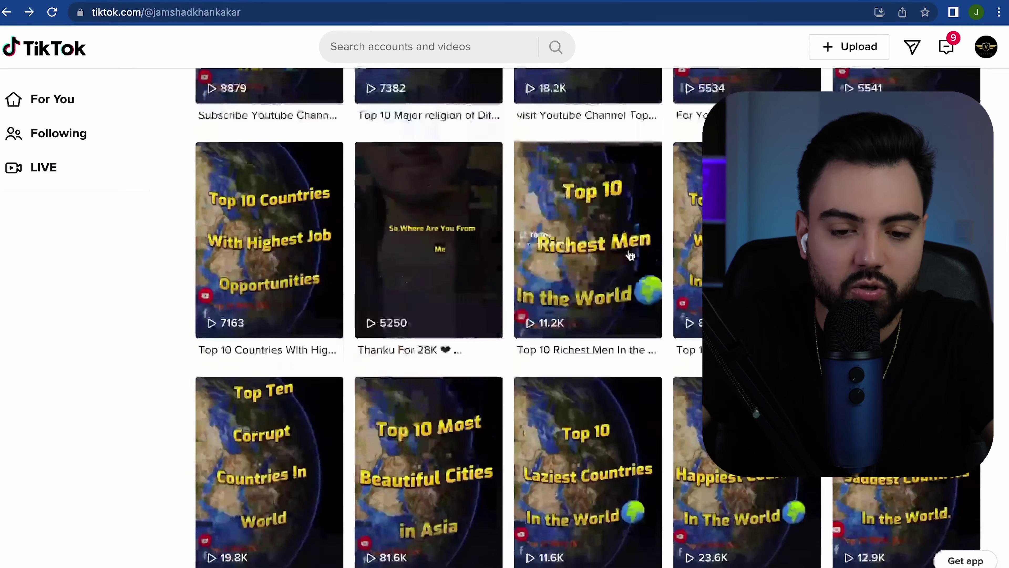
pyautogui.scroll(8, 633, 260)
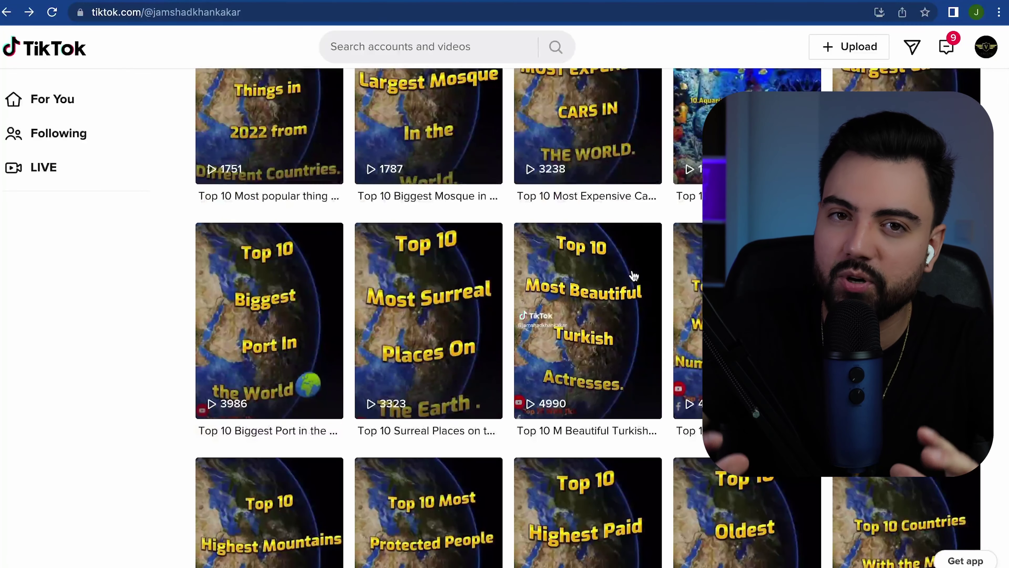
pyautogui.scroll(5, 633, 276)
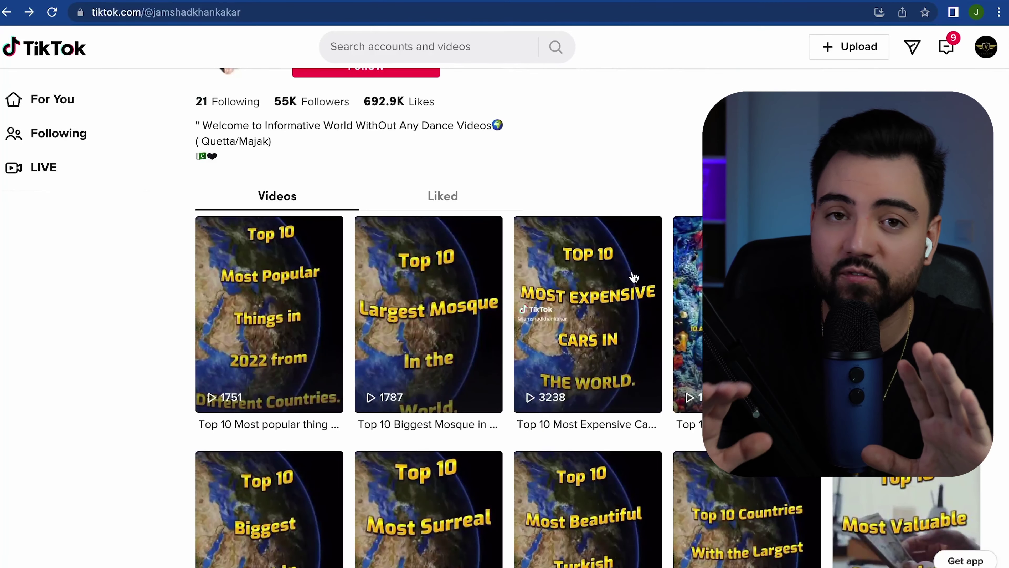
pyautogui.scroll(2, 634, 277)
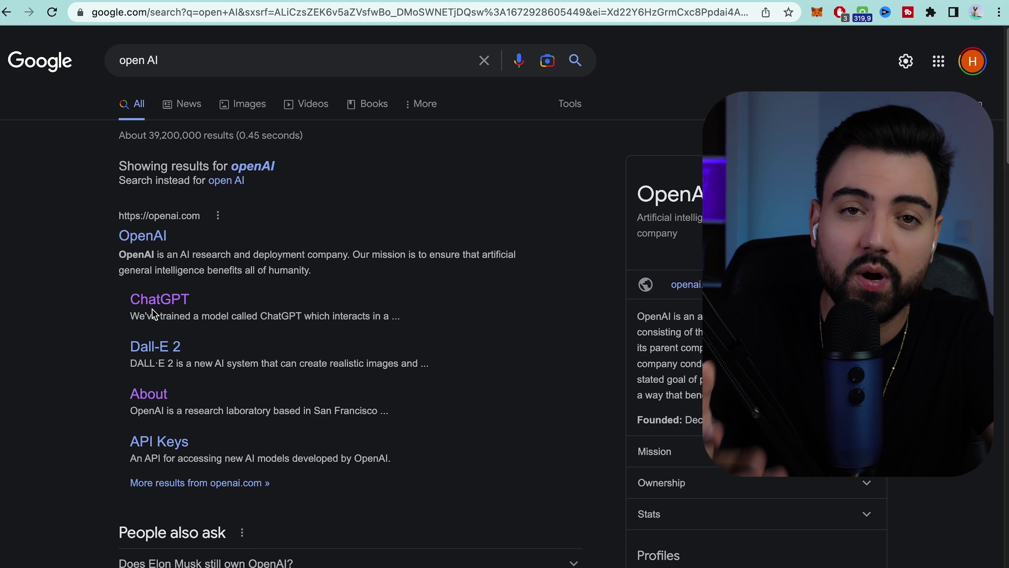
# - Open ChatGPT from the Google results and submit the prompt "write me a script for tiktok on top 5 best cities to live in the world"
pyautogui.click(148, 302)
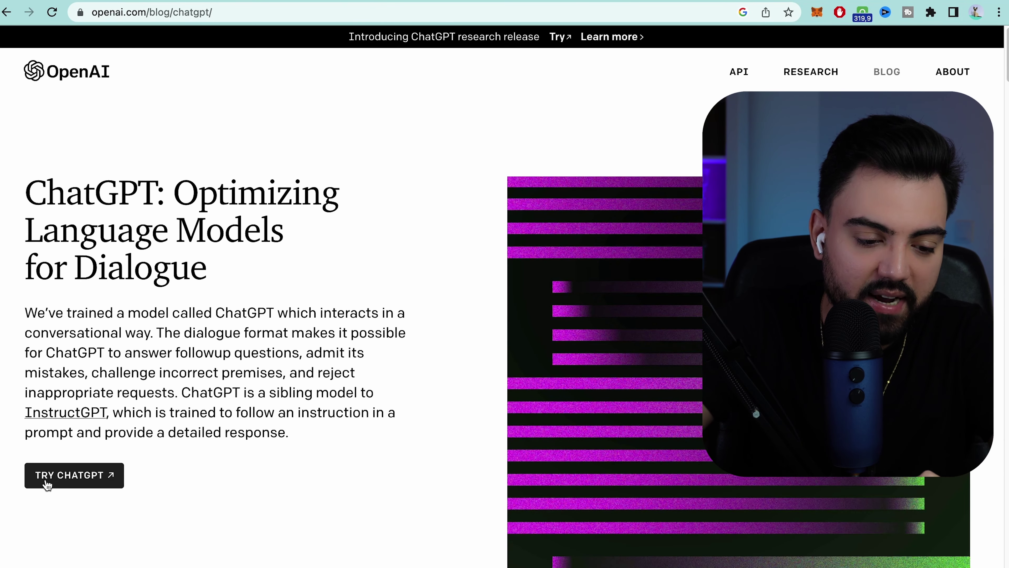
pyautogui.click(232, 348)
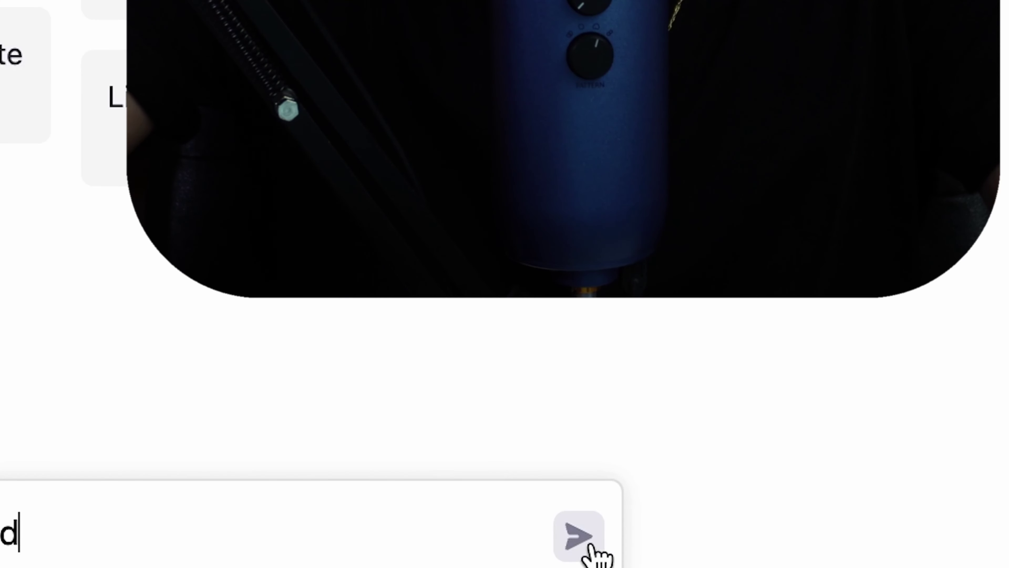
pyautogui.click(591, 546)
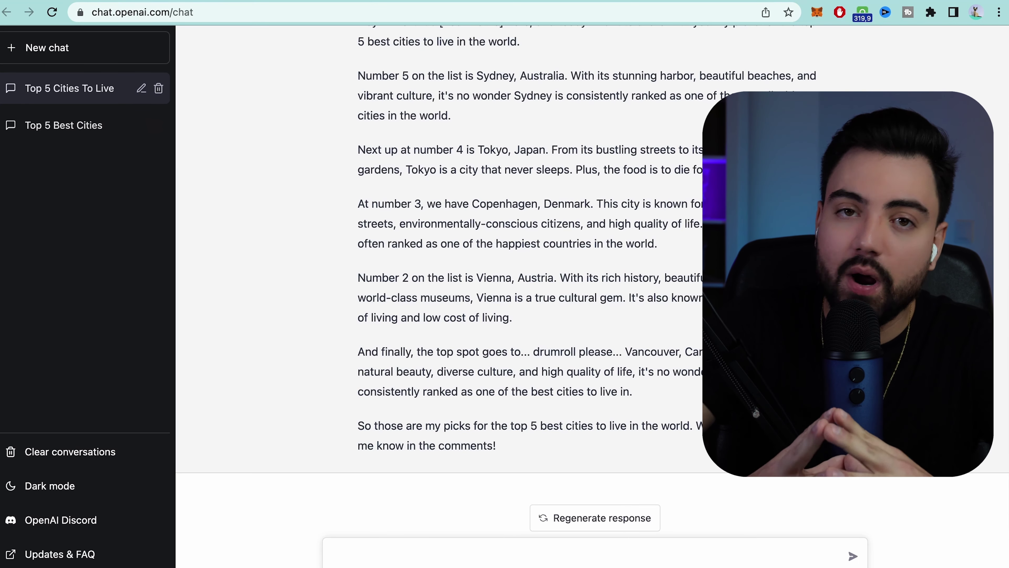
# - Read through the generated TikTok script on the top 5 best cities, from the introduction to the closing line
pyautogui.scroll(3, 592, 278)
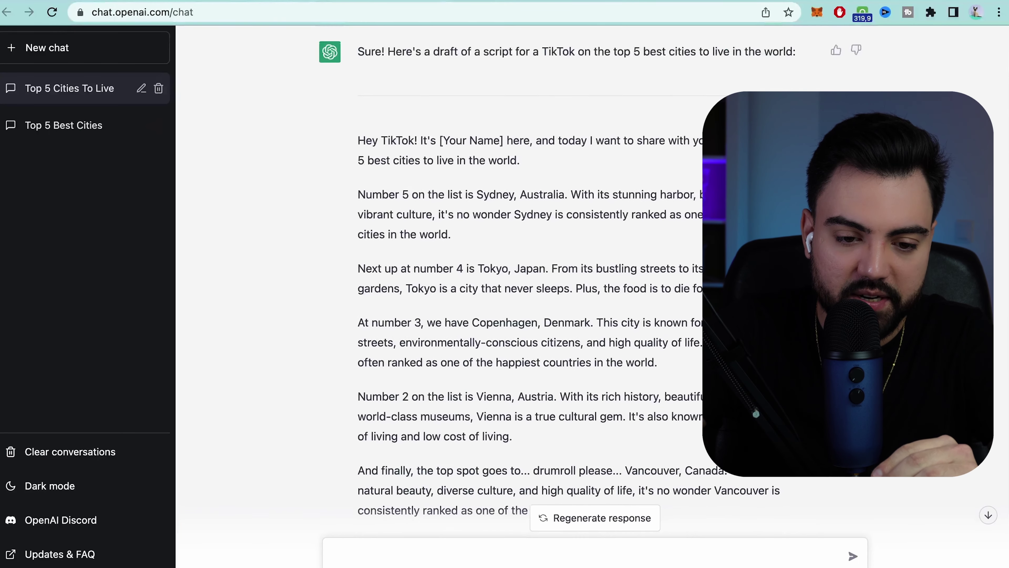
pyautogui.scroll(2, 506, 262)
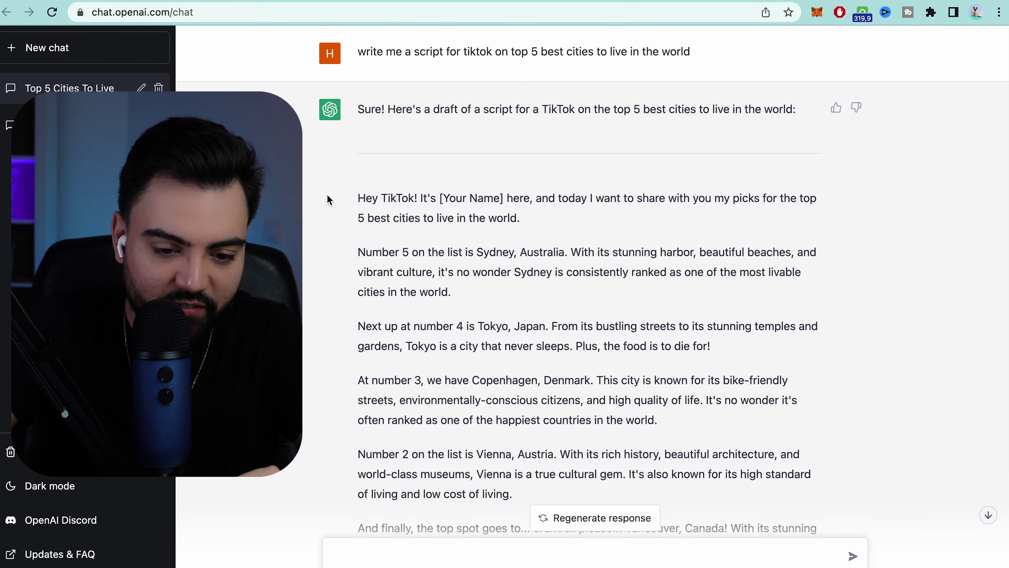
pyautogui.scroll(-1, 555, 240)
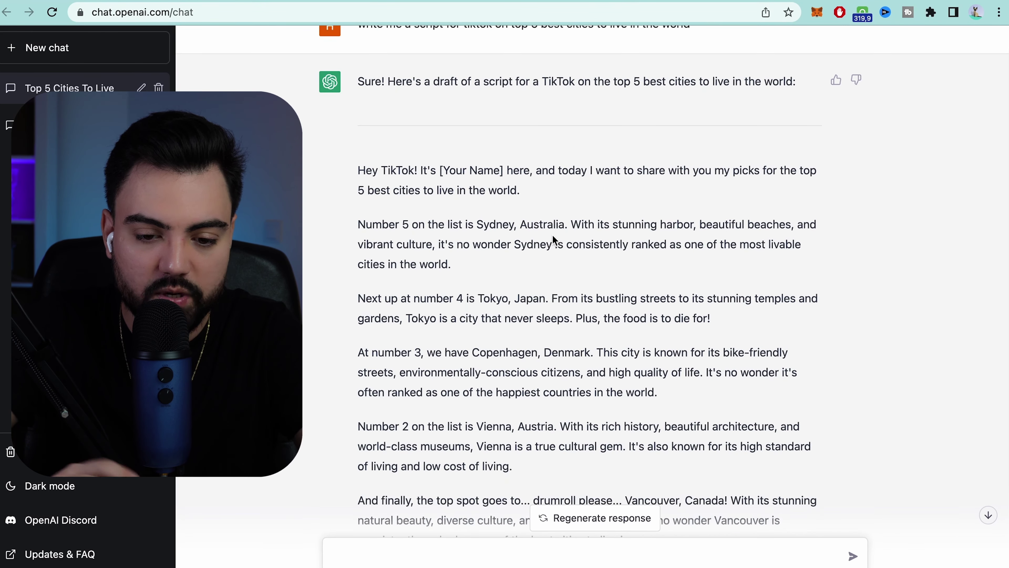
pyautogui.scroll(-4, 555, 240)
pyautogui.scroll(5, 458, 326)
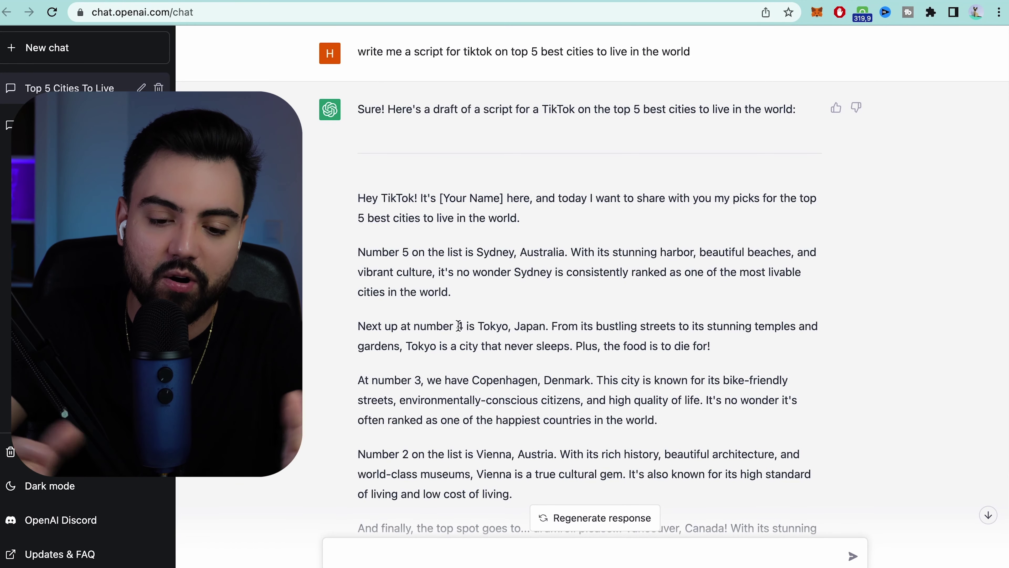
pyautogui.scroll(-5, 513, 335)
pyautogui.scroll(-4, 512, 335)
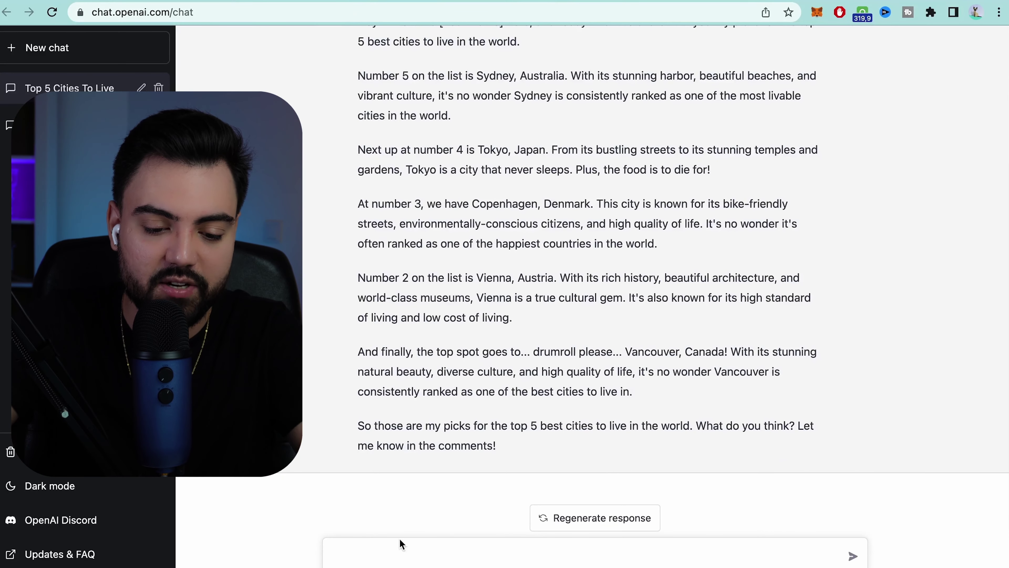
# - Submit the follow-up prompt "write in a funny way" to get a comedic version of the script, and review the reply from its start
pyautogui.click(390, 556)
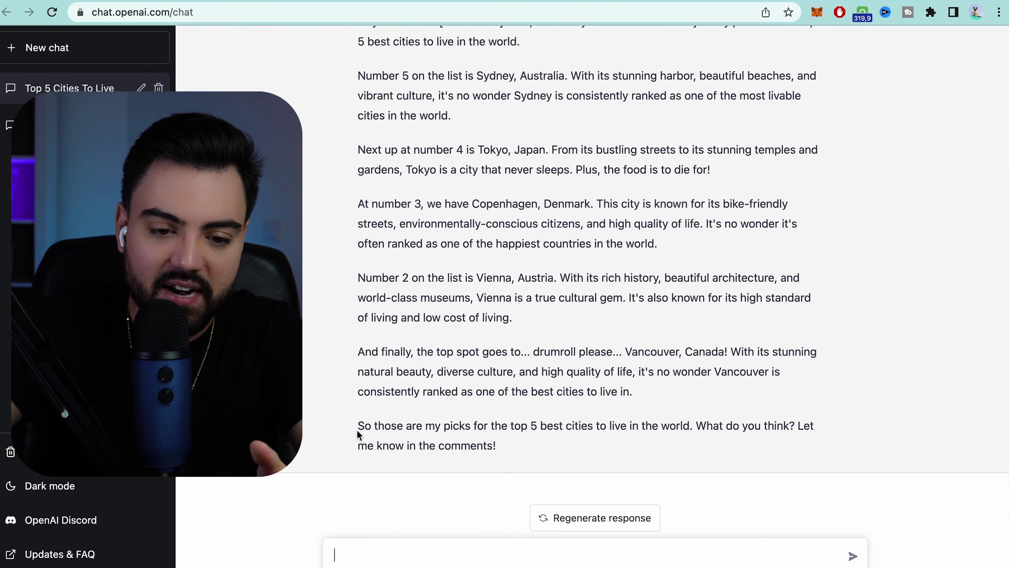
pyautogui.scroll(3, 336, 384)
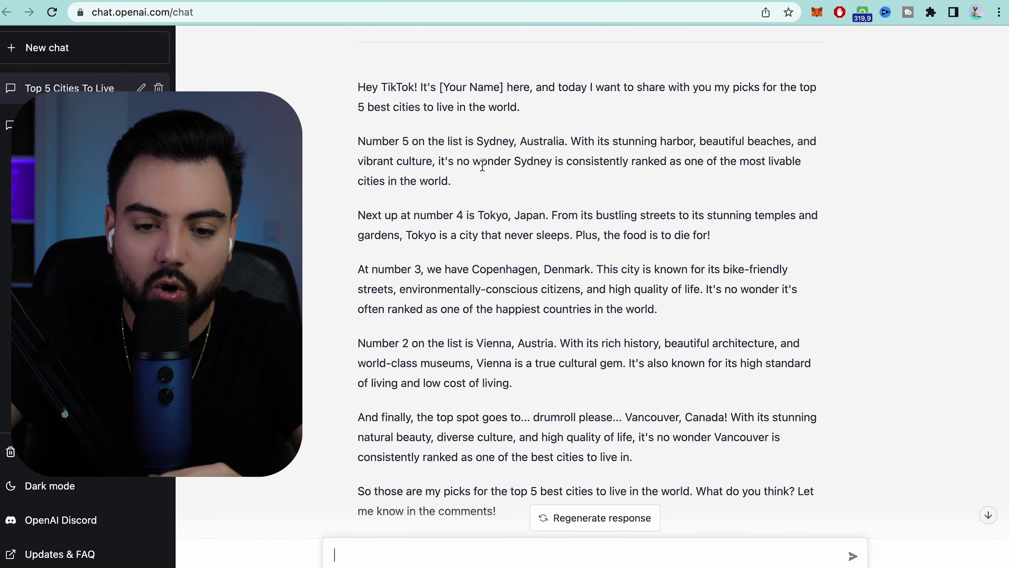
pyautogui.scroll(-3, 501, 325)
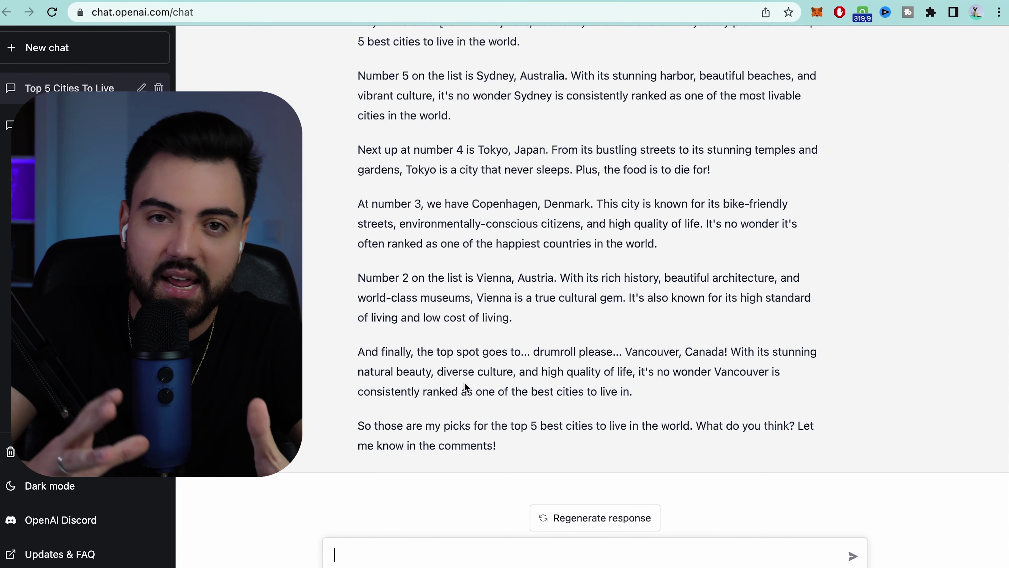
pyautogui.write('write ')
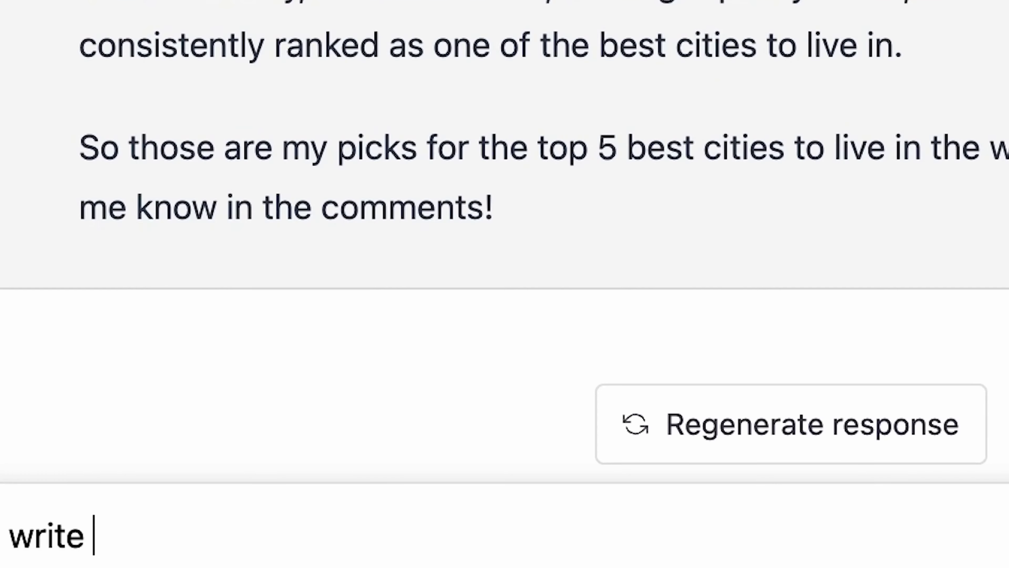
pyautogui.write('in a funny way')
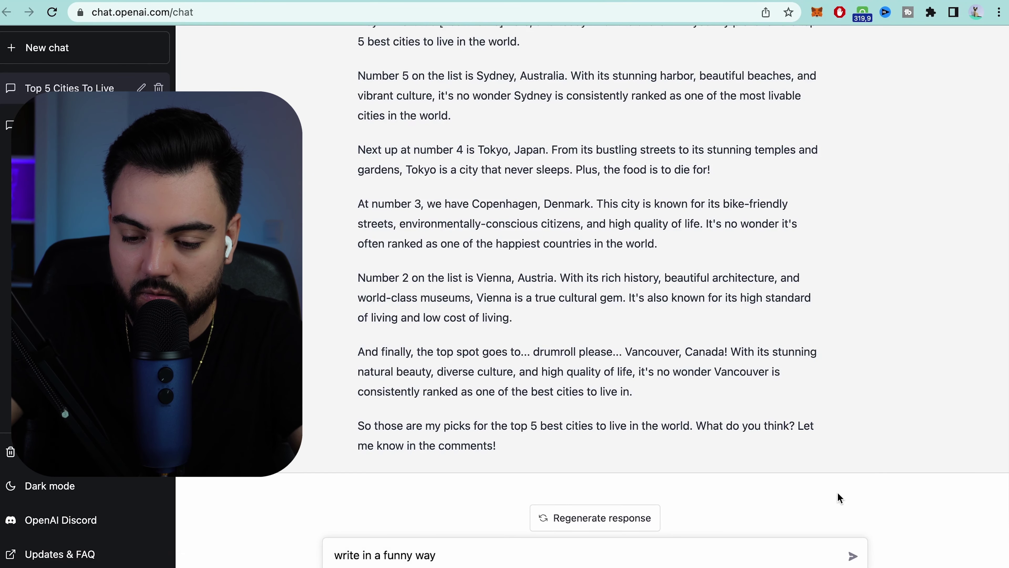
pyautogui.click(853, 556)
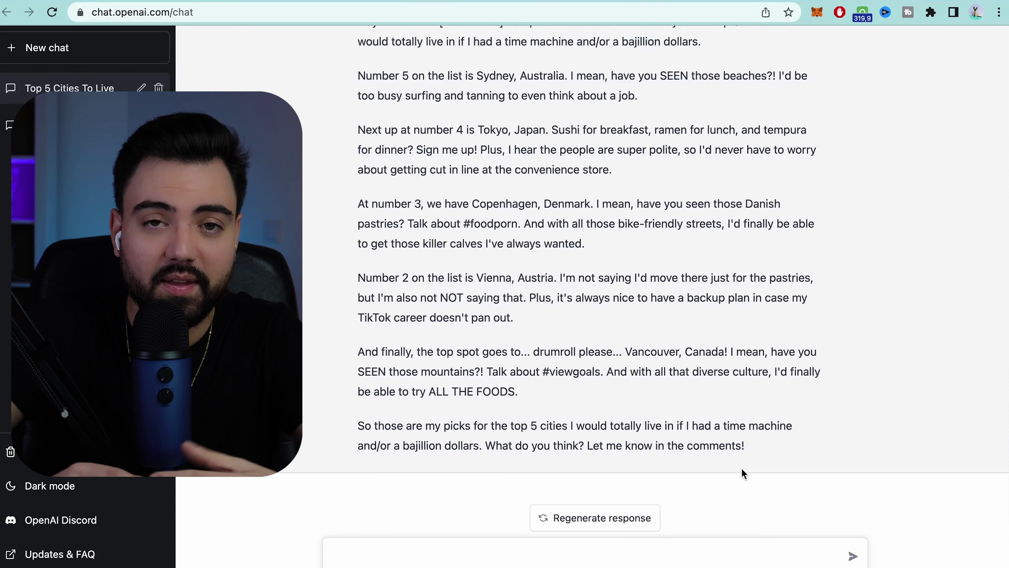
pyautogui.scroll(8, 744, 473)
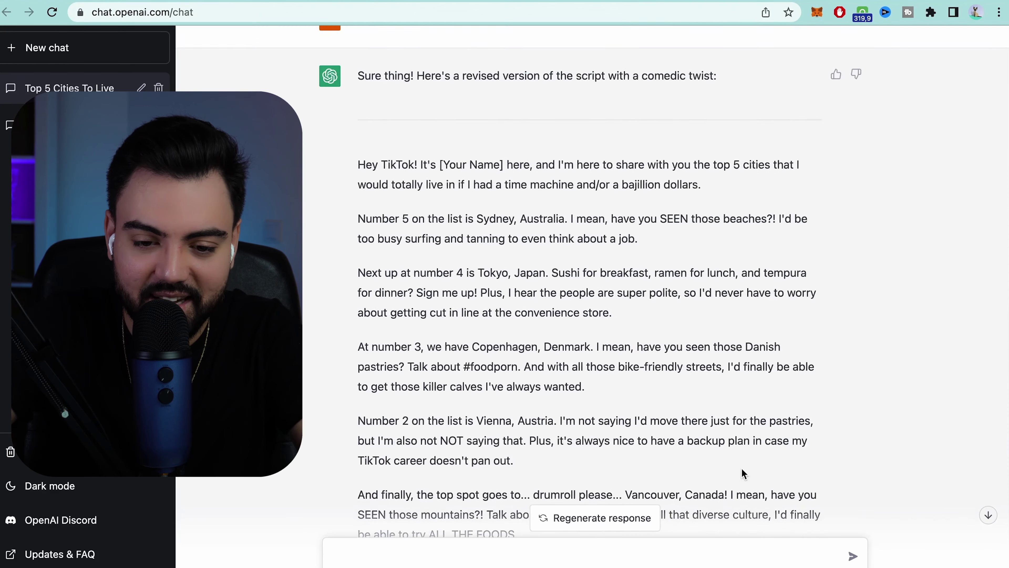
# - Read through the comedic version of the script, from the [Your Name] introduction to the closing request for comments
pyautogui.scroll(-2, 744, 473)
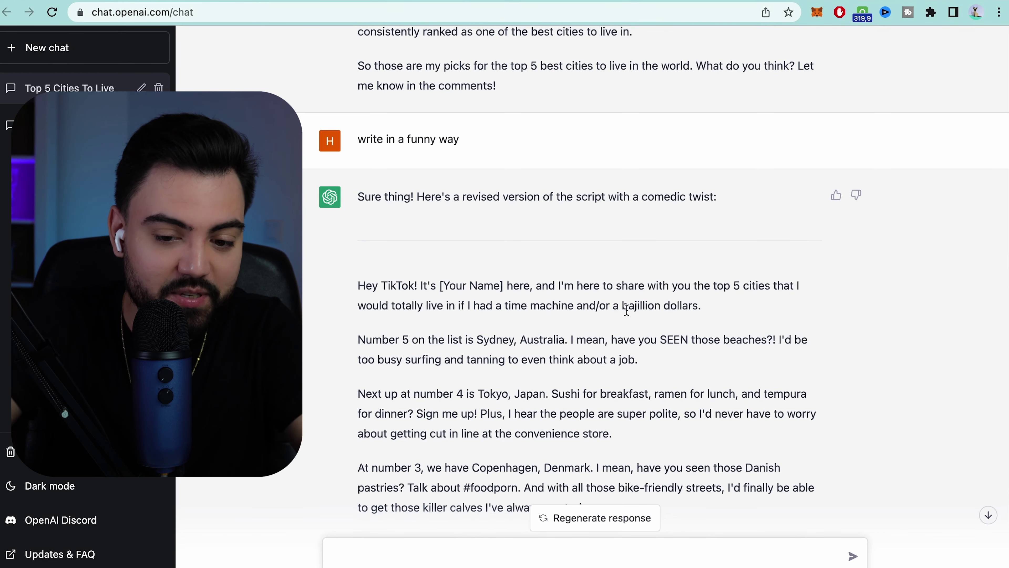
pyautogui.scroll(-5, 834, 322)
pyautogui.scroll(-2, 708, 309)
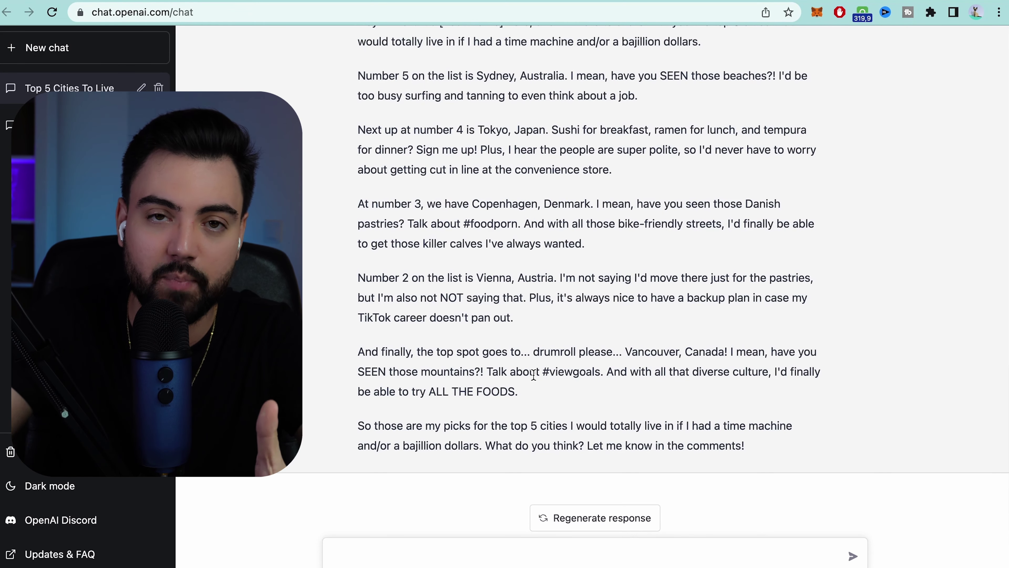
pyautogui.scroll(5, 533, 373)
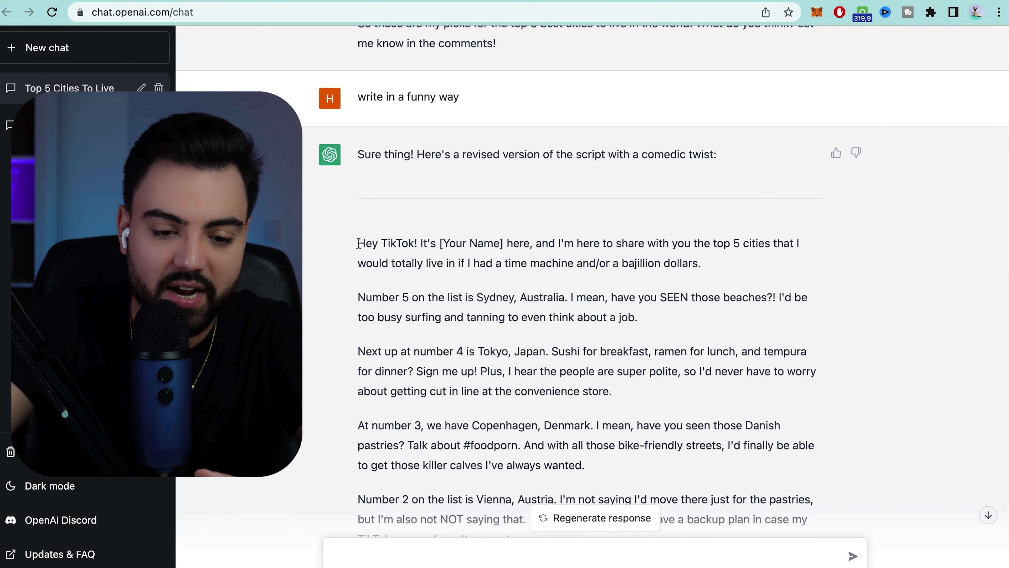
pyautogui.moveTo(362, 242); pyautogui.dragTo(676, 259)
pyautogui.click(732, 266)
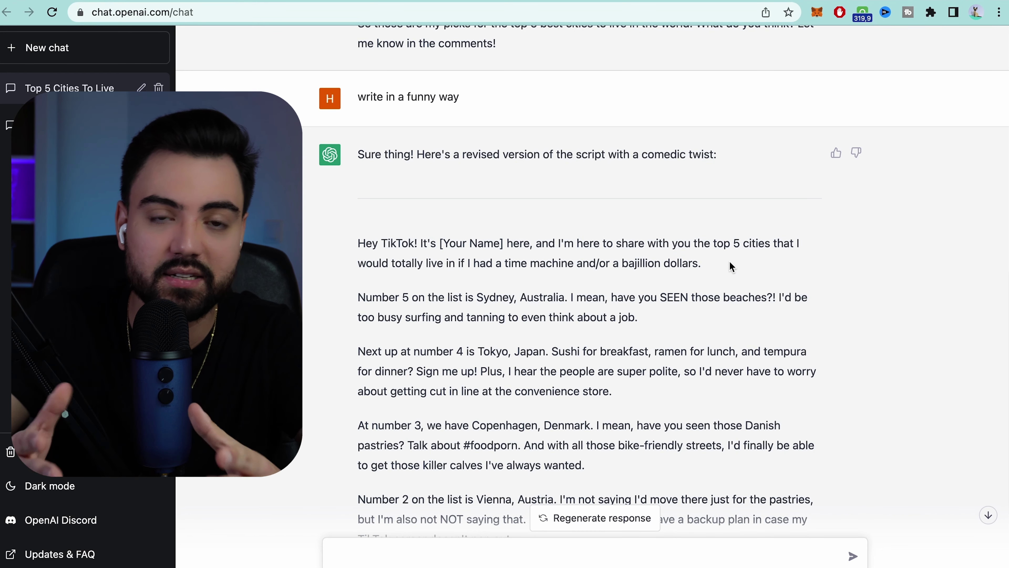
# - Copy the whole comedic script and paste it into a blank Google Docs document
pyautogui.moveTo(358, 244); pyautogui.dragTo(745, 445)
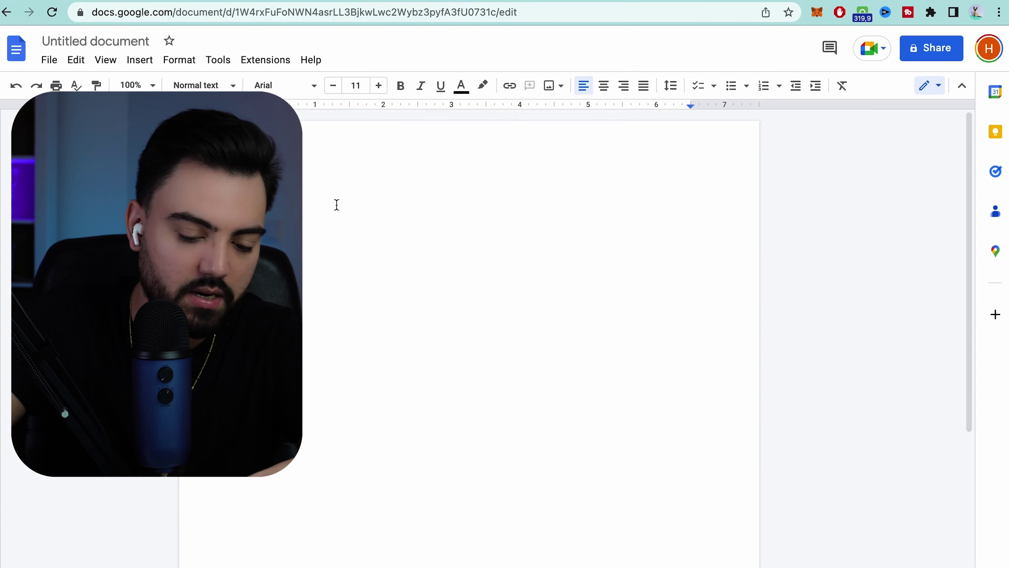
pyautogui.write("Hey TikTok! It's [Your Name] here, and I'm here to share with you the top 5 cities that I would totally live in if I had a time machine and/or a bajillion dollars.  Number 5 on the list is Sydney, Australia. I mean, have you SEEN those beaches?! I'd be too busy surfing and tanning to even think about a job.  Next up at number 4 is Tokyo, Japan. Sushi for breakfast, ramen for lunch, and tempura for dinner? Sign me up! Plus, I hear the people are super polite, so I'd never have to worry about getting cut in line at the convenience store.  At number 3, we have Copenhagen, Denmark. I mean, have you seen those Danish pastries? Talk about #foodporn. And with all those bike-friendly streets, I'd finally be able to get those killer calves I've always wanted.  Number 2 on the list is Vienna, Austria. I'm not saying I'd move there just for the pastries, but I'm also not NOT saying that. Plus, it's always nice to have a backup plan in case my TikTok career doesn't pan out.  And finally, the top spot goes to... drumroll please... Vancouver, Canada! I mean, have you SEEN those mountains?! Talk about #viewgoals. And with all that diverse culture, I'd finally be able to try ALL THE FOODS.  So those are my picks for the top 5 cities I would totally live in if I had a time machine and/or a bajillion dollars. What do you think? Let me know in the comments!")
pyautogui.scroll(-1, 372, 200)
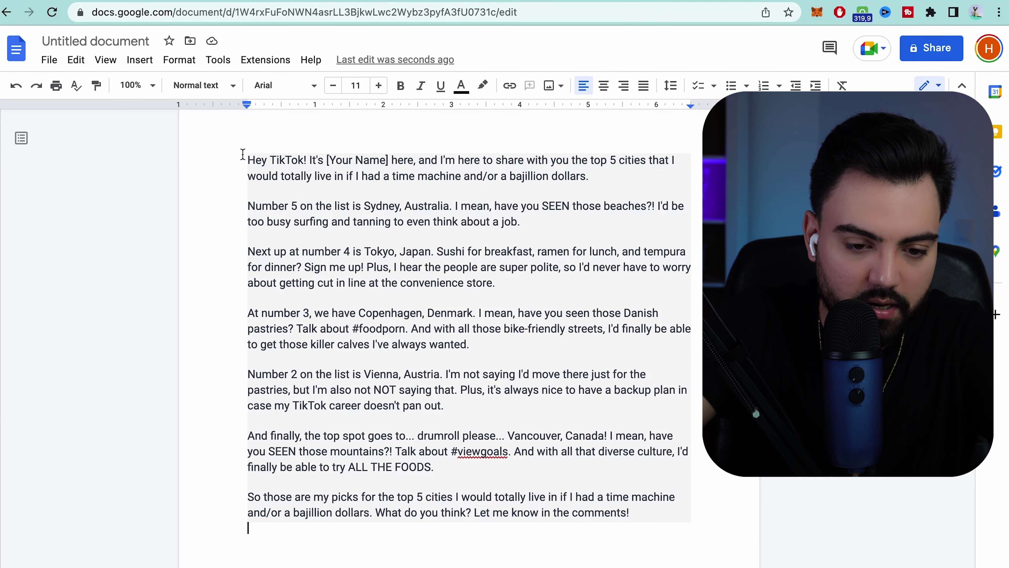
# - Delete the opening words "Hey TikTok! It's [Your Name] here, and I'm here to share with you" from the script's first line
pyautogui.moveTo(312, 159); pyautogui.dragTo(560, 150)
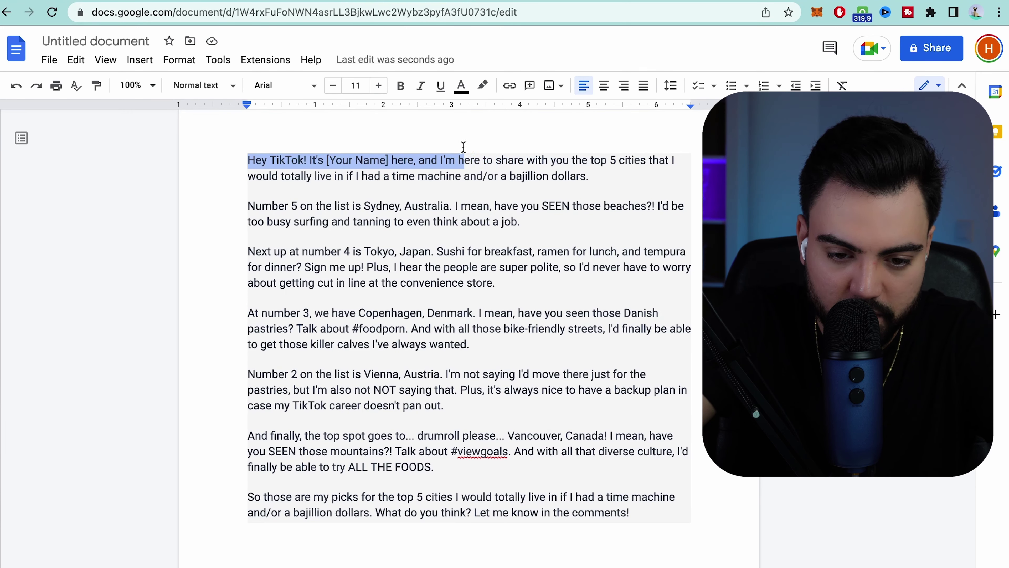
pyautogui.moveTo(471, 147); pyautogui.dragTo(565, 149)
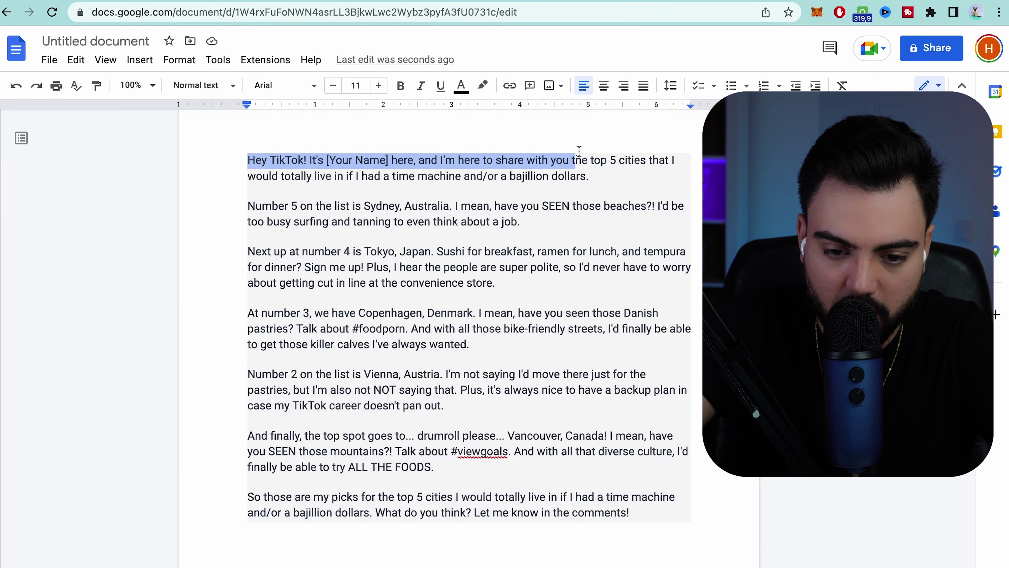
pyautogui.press('BackSpace')
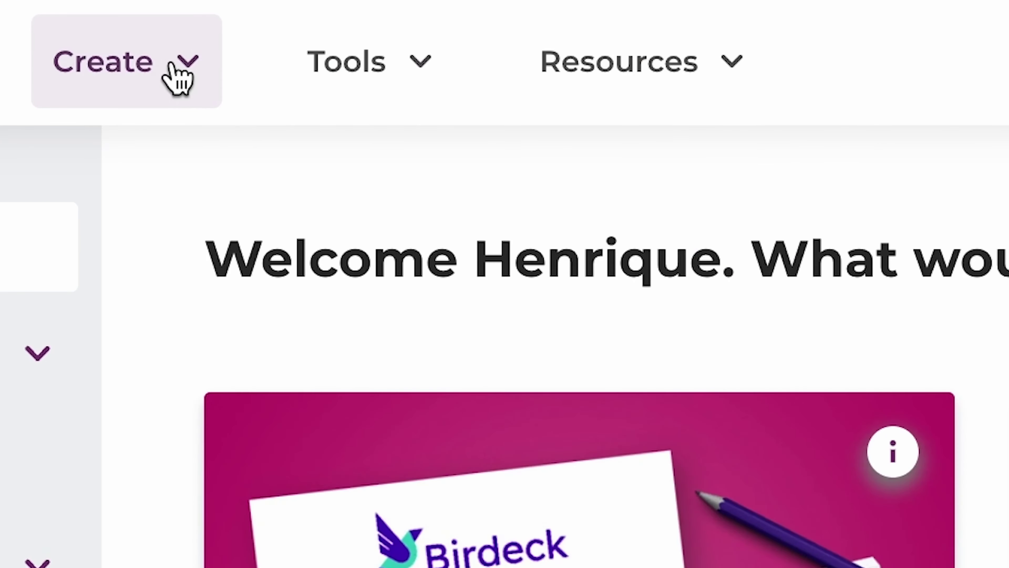
# - On the Designs.ai dashboard, open Videomaker and start a new draft project
pyautogui.click(173, 53)
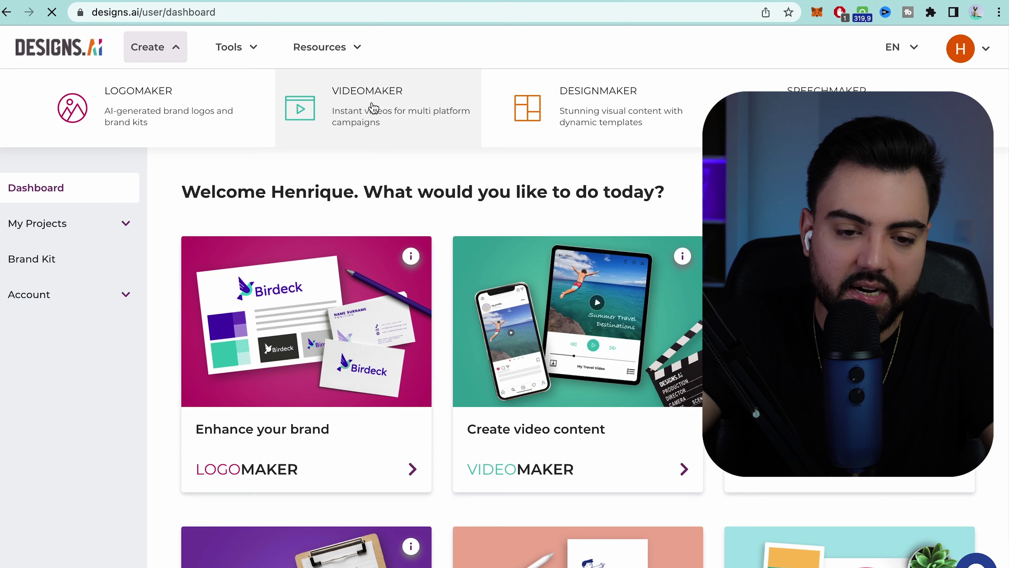
pyautogui.click(774, 238)
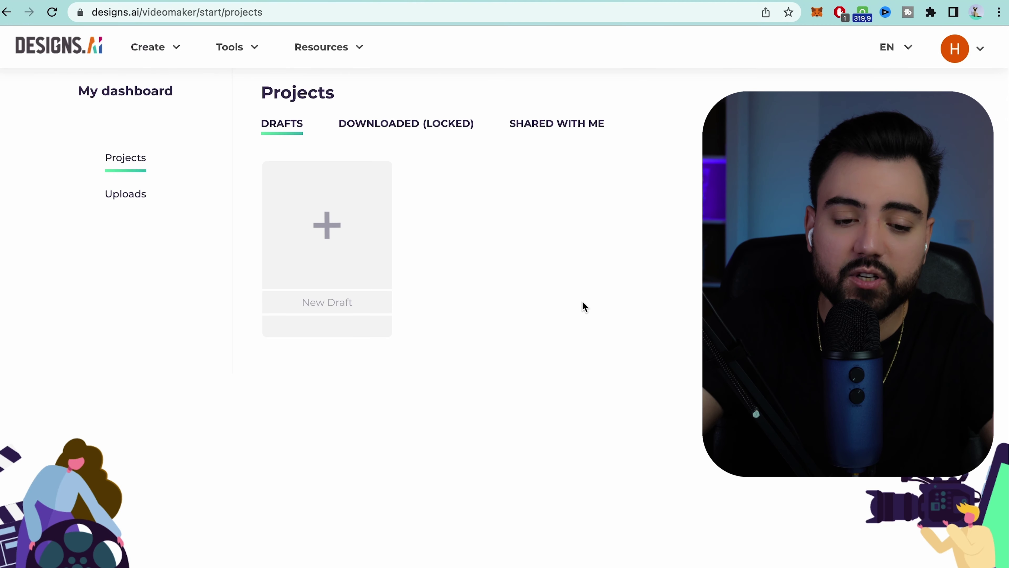
pyautogui.click(347, 227)
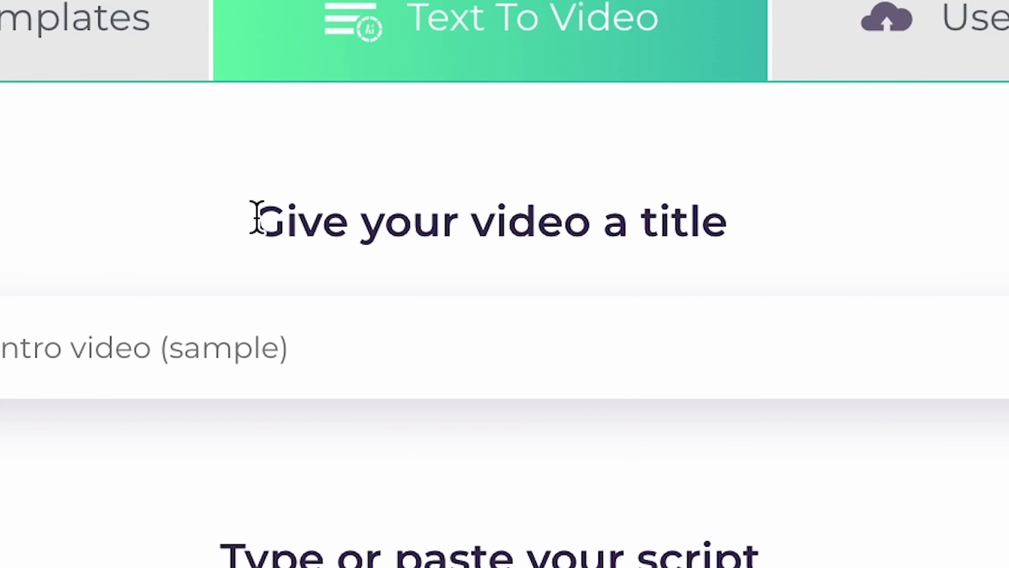
# - Give the Text To Video project the title "Top five cities"
pyautogui.moveTo(421, 189); pyautogui.dragTo(653, 193)
pyautogui.click(479, 218)
pyautogui.click(372, 329)
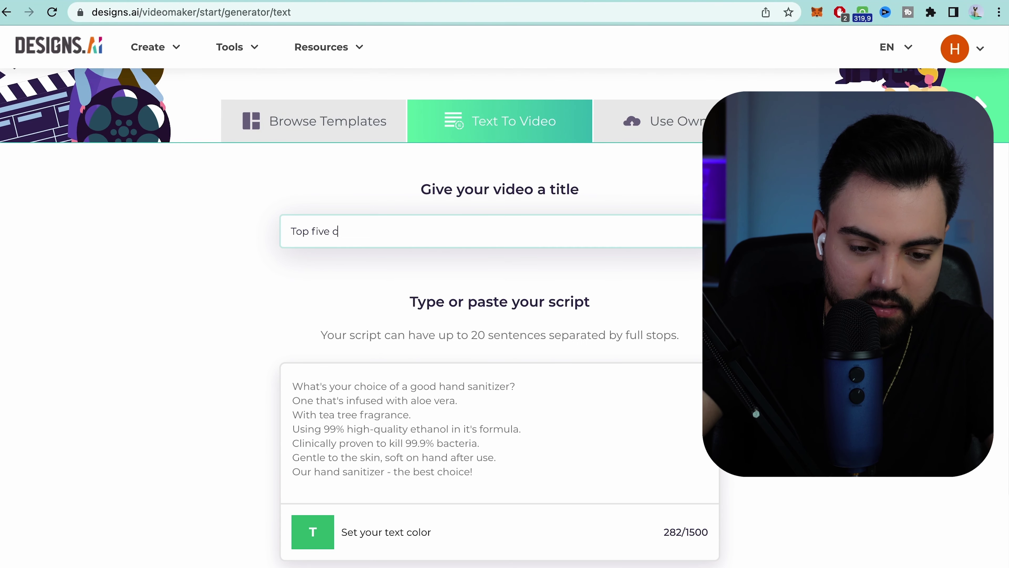
pyautogui.scroll(-2, 500, 317)
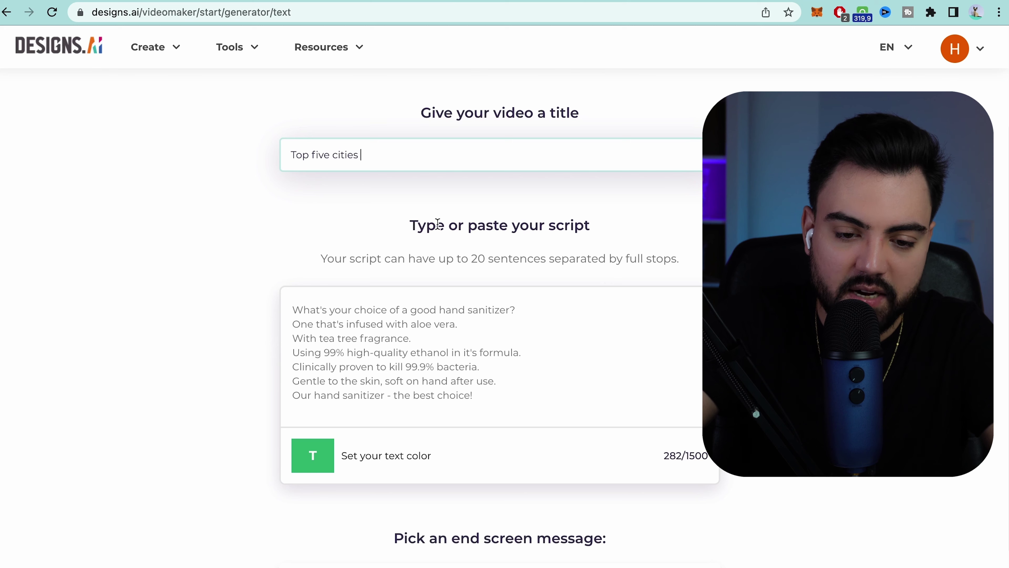
# - Paste the edited cities script as the video's script and set the text color to black on yellow
pyautogui.scroll(-2, 558, 223)
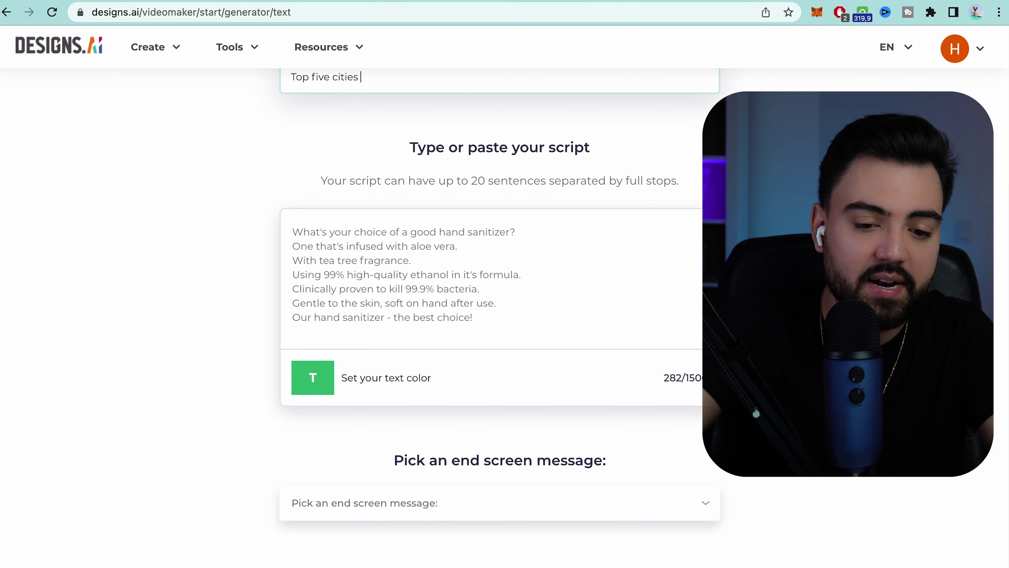
pyautogui.click(570, 298)
pyautogui.press('super+v')
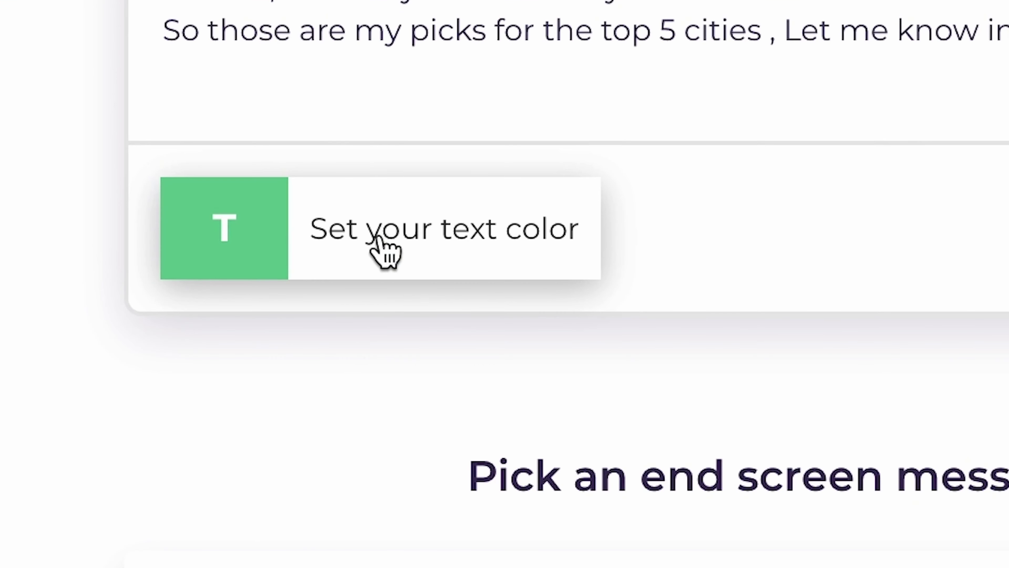
pyautogui.click(191, 234)
pyautogui.click(1008, 536)
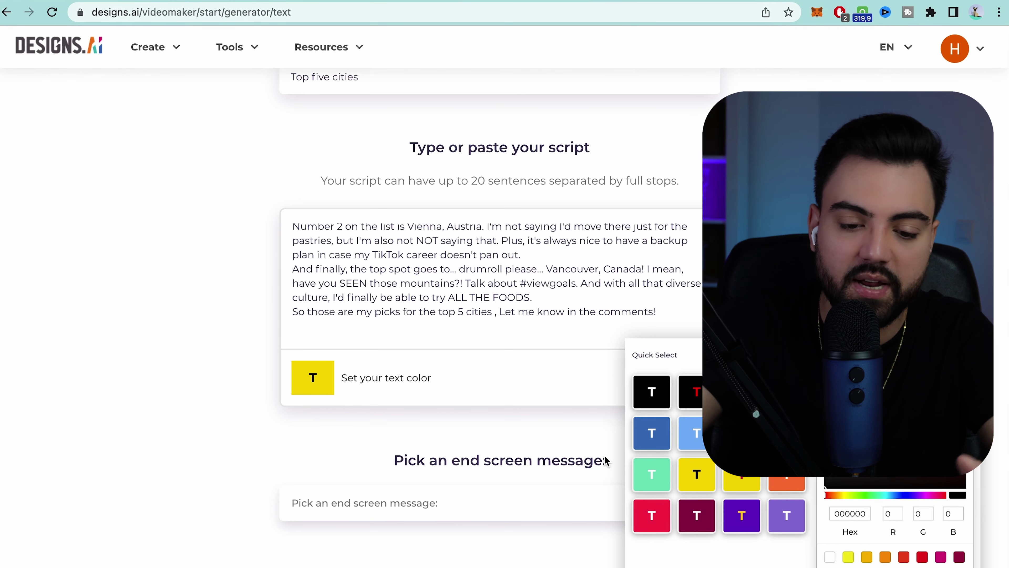
pyautogui.click(535, 436)
# - Set the end screen message to "Like & Share!" and continue with the suggested Business & Marketing industry
pyautogui.click(542, 497)
pyautogui.scroll(-3, 567, 508)
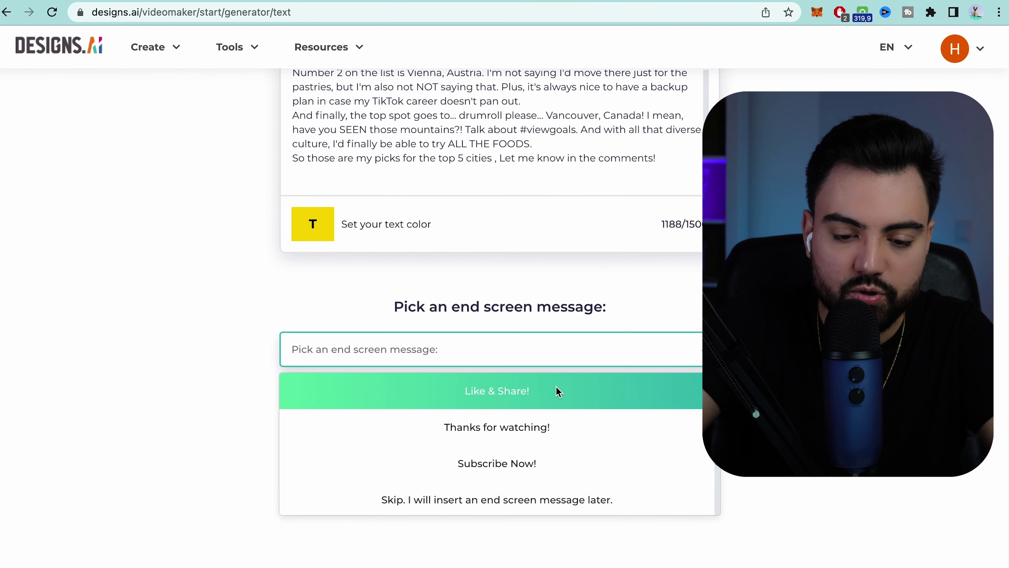
pyautogui.click(560, 395)
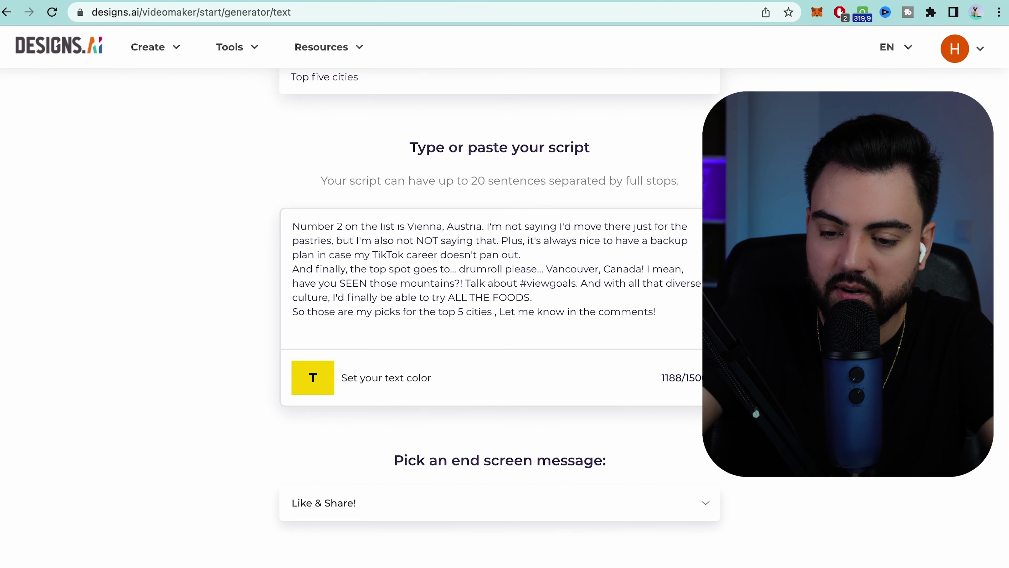
pyautogui.press('Return')
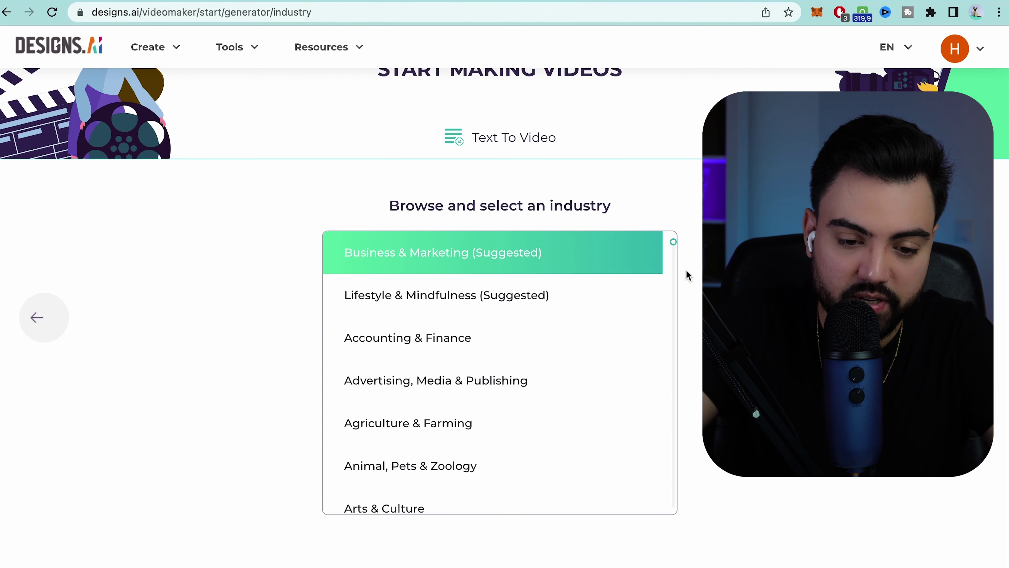
pyautogui.scroll(2, 485, 275)
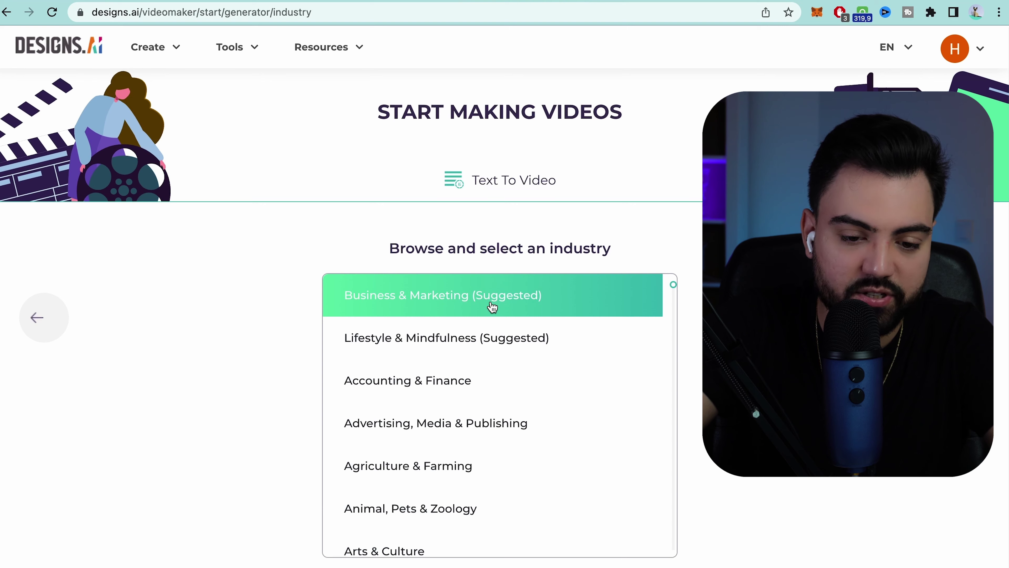
pyautogui.scroll(-2, 573, 307)
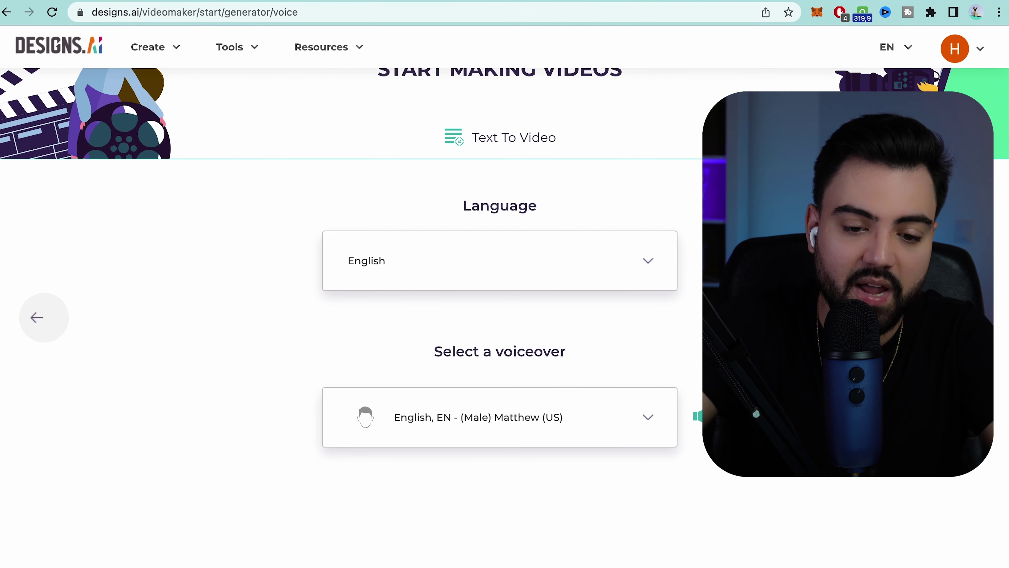
# - Keep English as the language and choose the female Joanna (US) voiceover
pyautogui.click(648, 261)
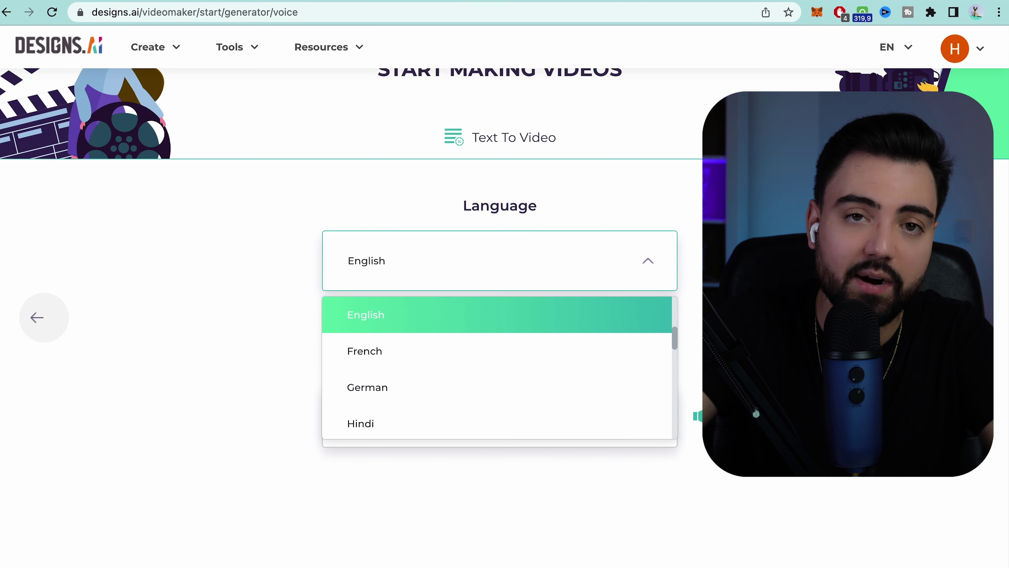
pyautogui.press('Return')
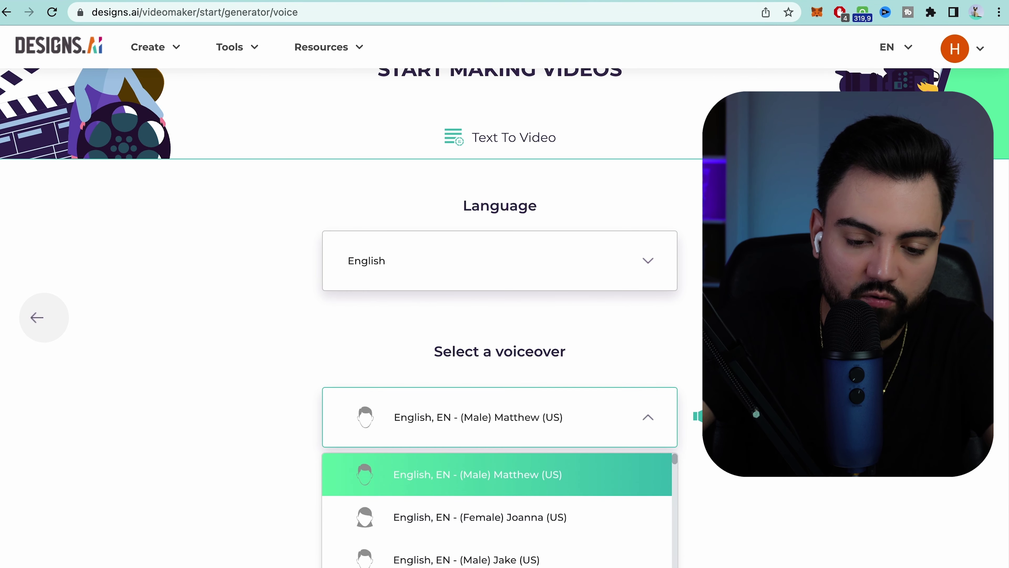
pyautogui.scroll(-1, 575, 499)
pyautogui.click(637, 500)
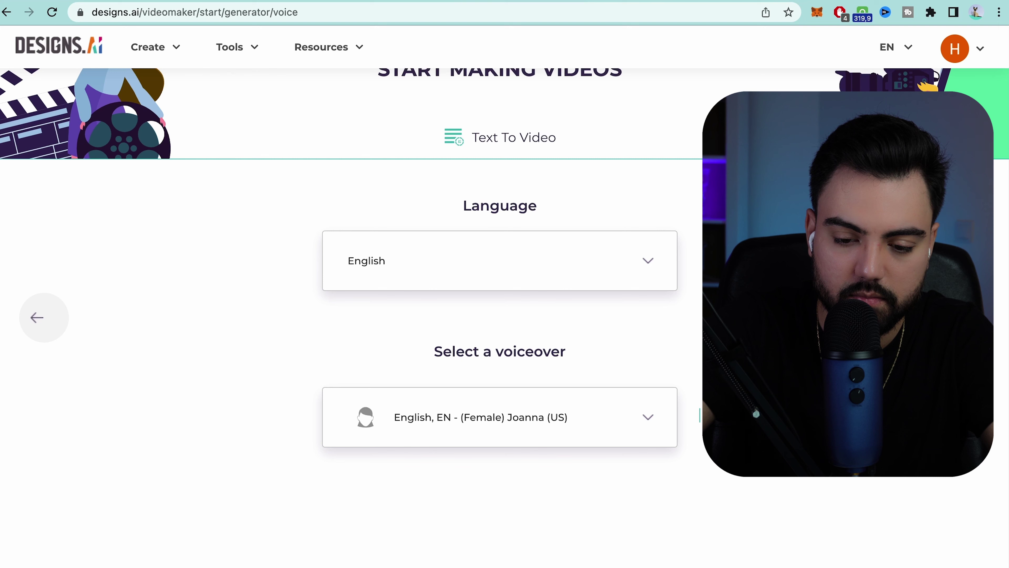
# - Browse the other English voiceovers on offer and close the list without picking another voice
pyautogui.click(648, 418)
pyautogui.scroll(-8, 512, 466)
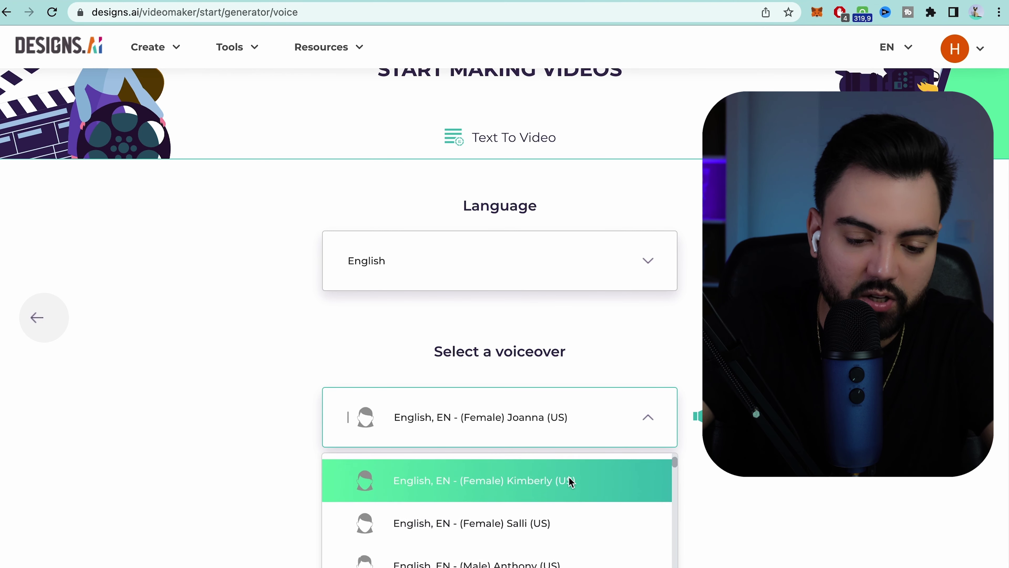
pyautogui.scroll(2, 564, 487)
pyautogui.scroll(-2, 556, 493)
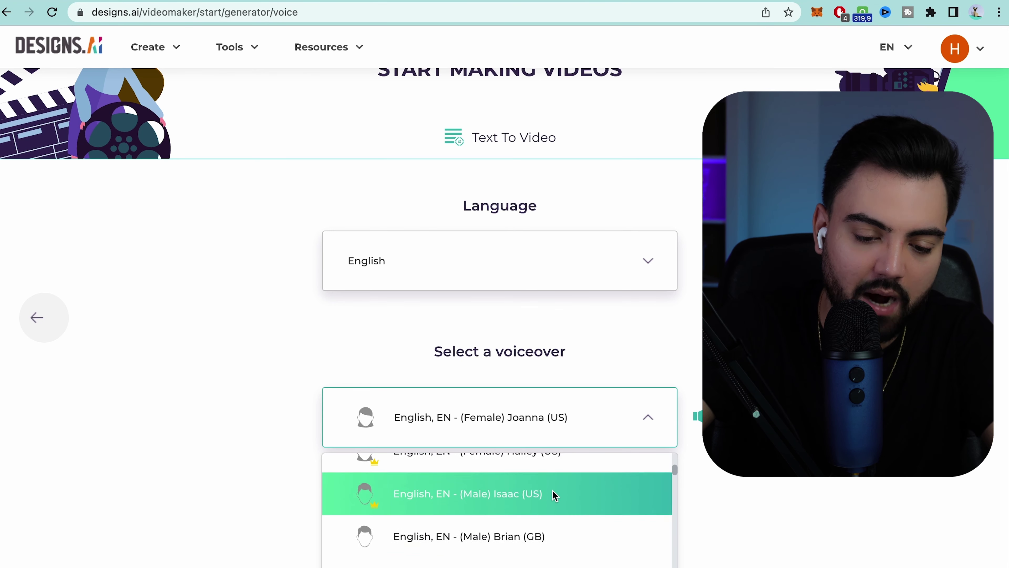
pyautogui.click(714, 499)
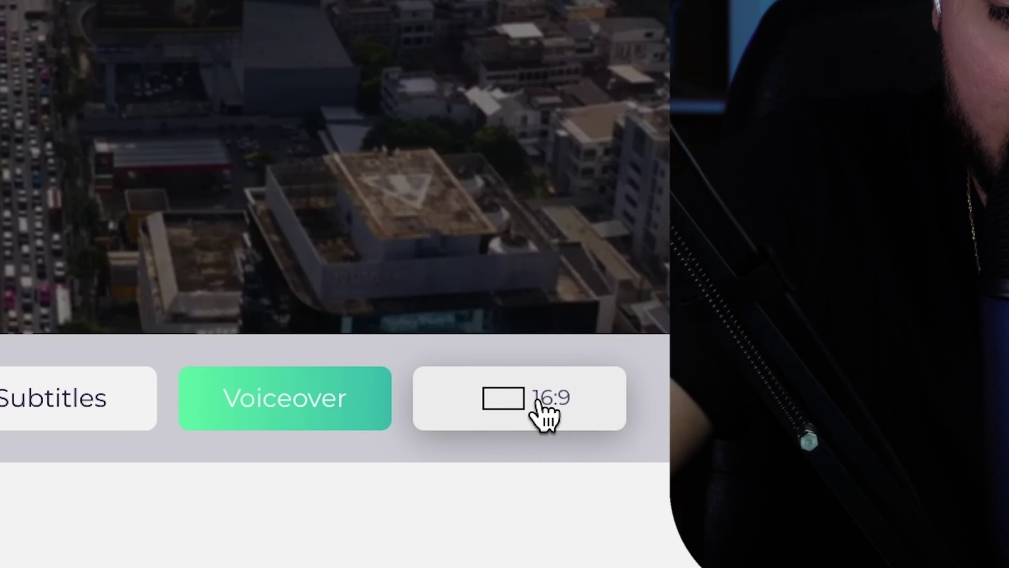
# - Change the generated video's aspect ratio to 9:16 and play part of its preview
pyautogui.click(710, 388)
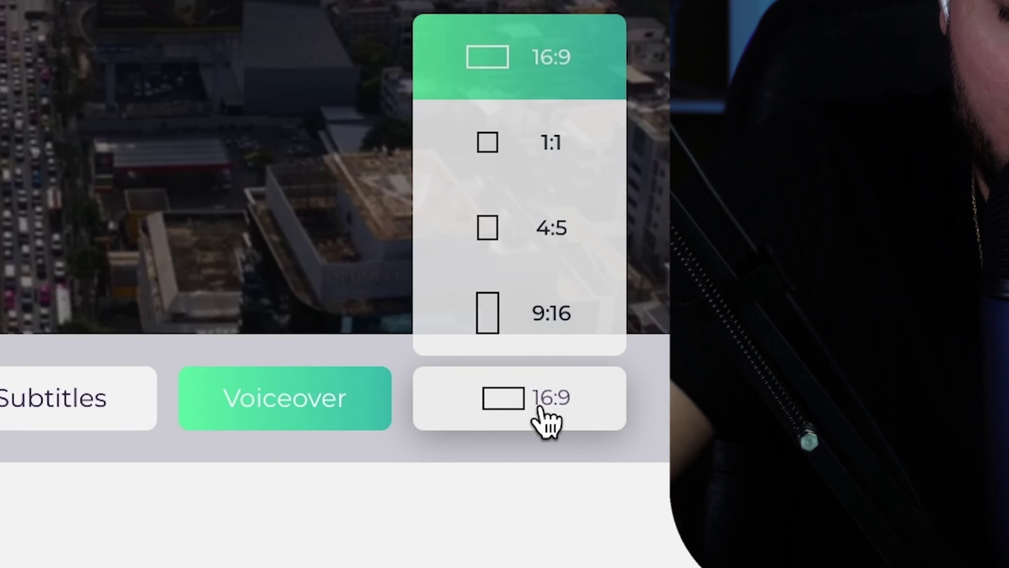
pyautogui.click(550, 335)
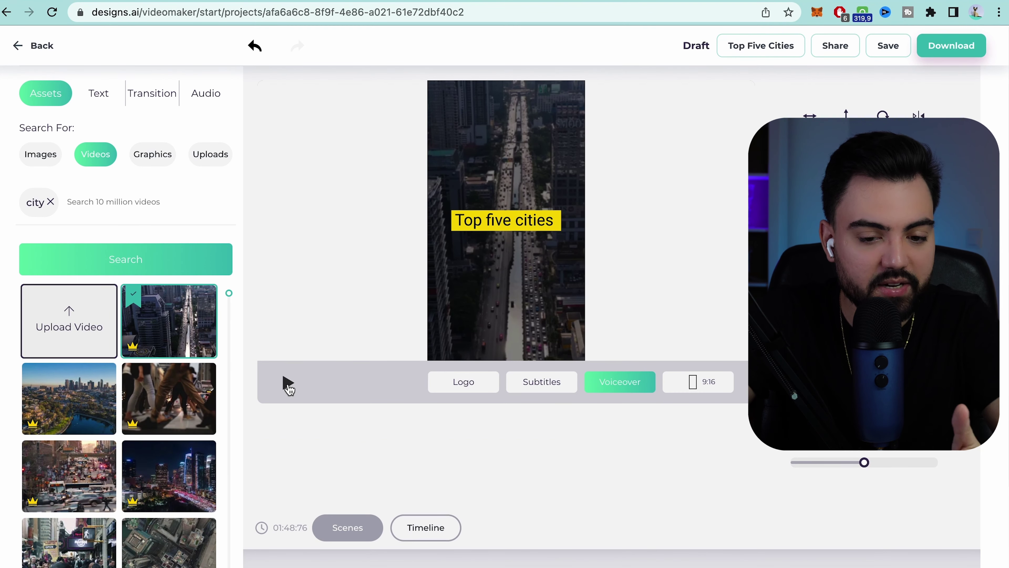
pyautogui.click(288, 384)
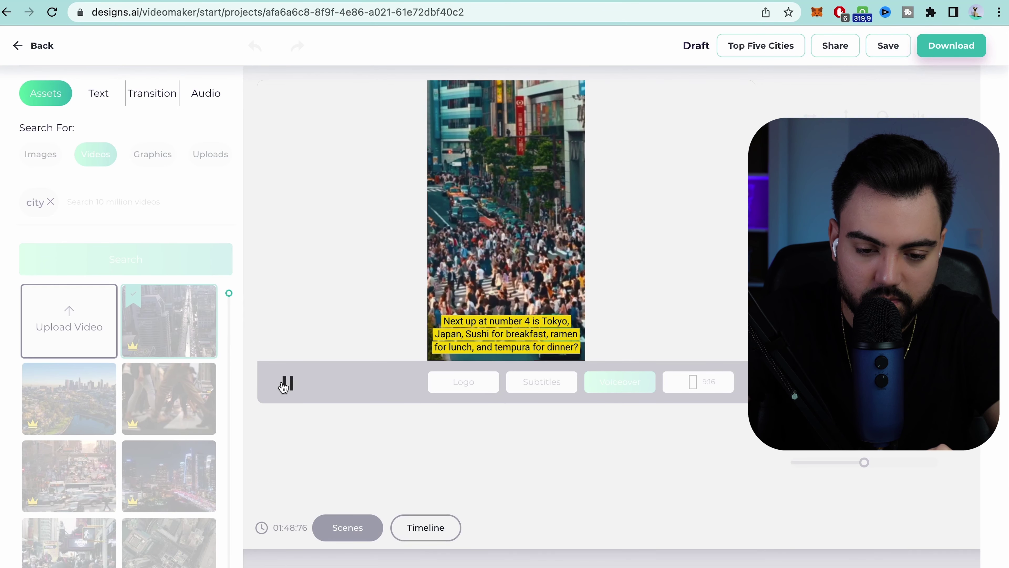
pyautogui.click(285, 384)
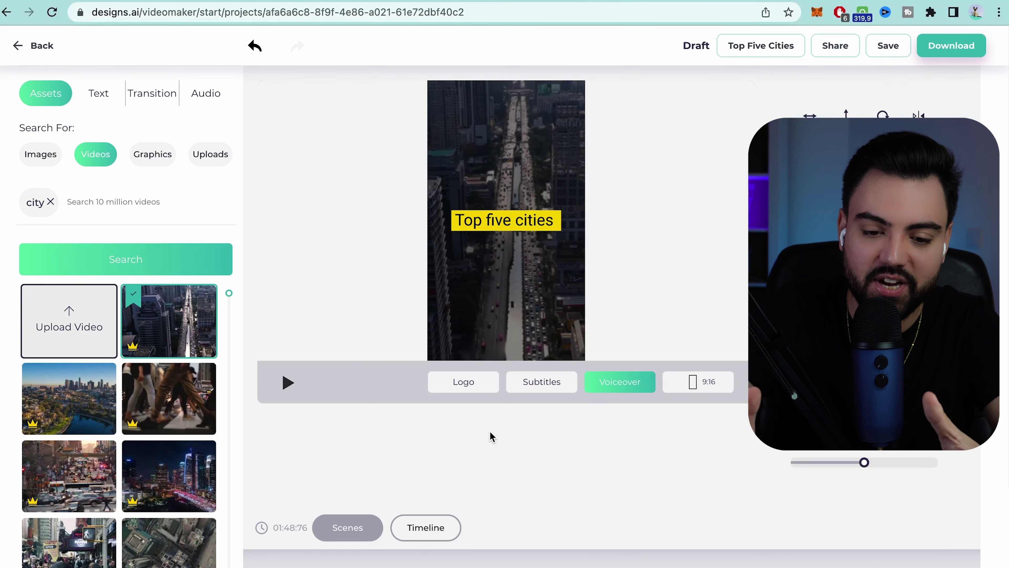
# - Examine the sequence of scene clips in the generated video, from the first scene onward and back
pyautogui.click(531, 229)
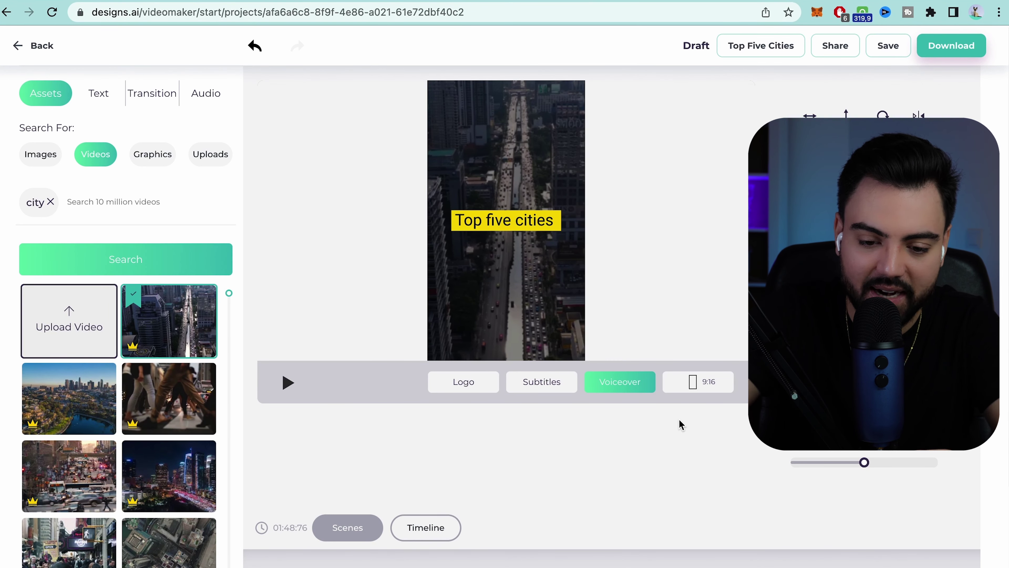
pyautogui.scroll(-4, 680, 423)
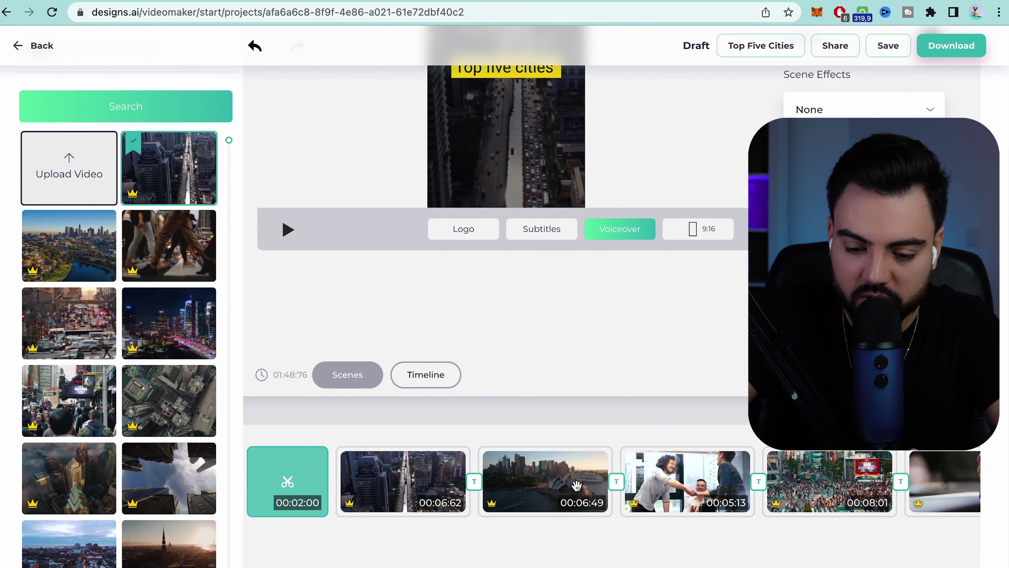
pyautogui.hscroll(10, 575, 484)
pyautogui.hscroll(-10, 614, 489)
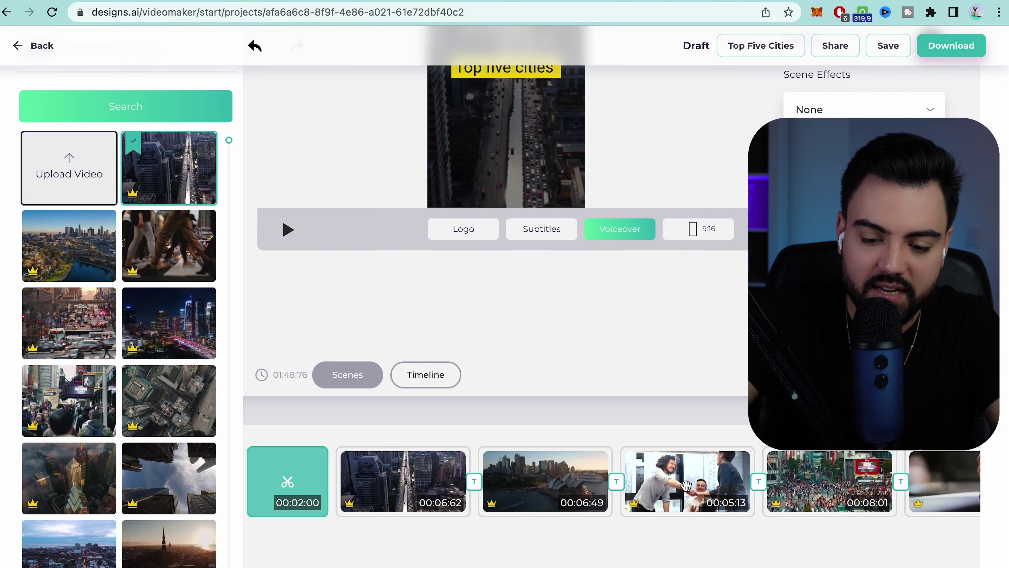
# - Select the third scene, with the subtitle about surfing and tanning, and browse the alternative stock videos for "job"
pyautogui.click(686, 483)
pyautogui.scroll(3, 595, 377)
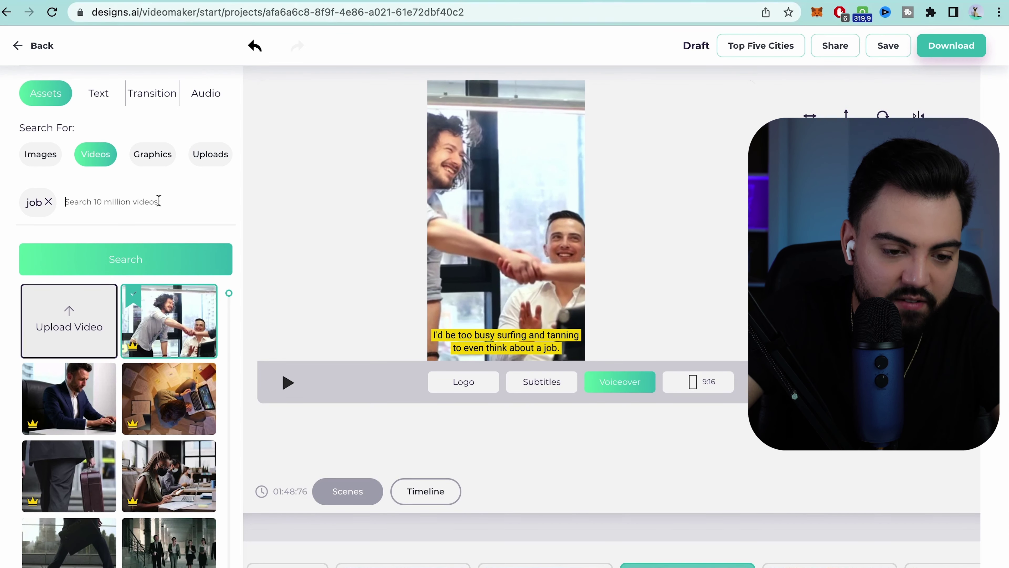
pyautogui.scroll(-5, 168, 397)
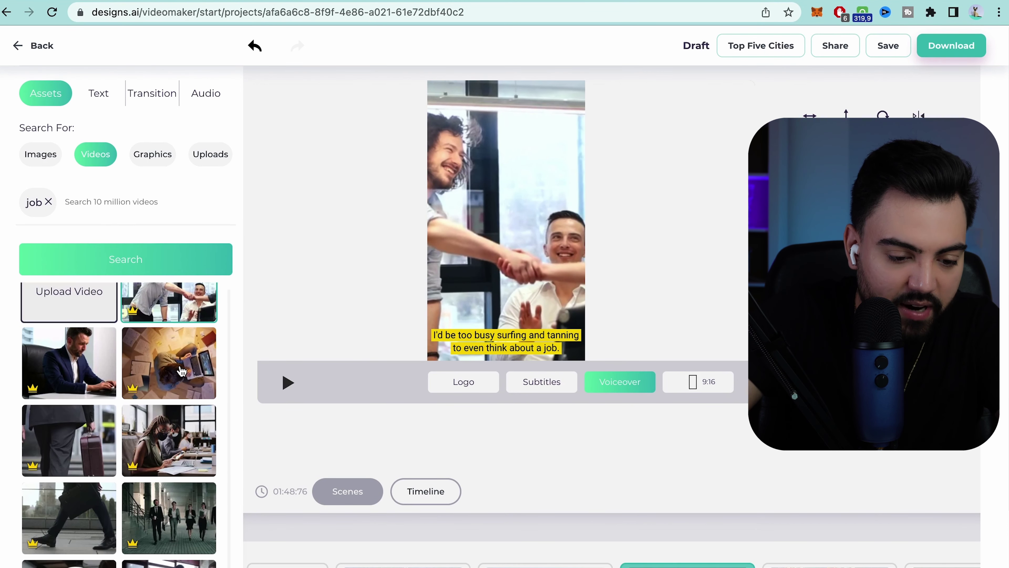
pyautogui.scroll(3, 169, 399)
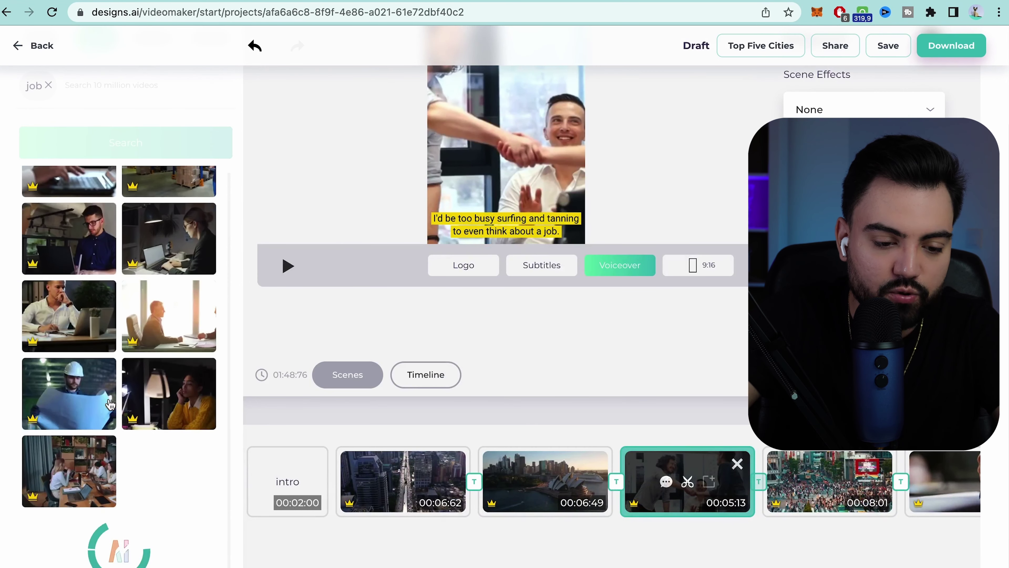
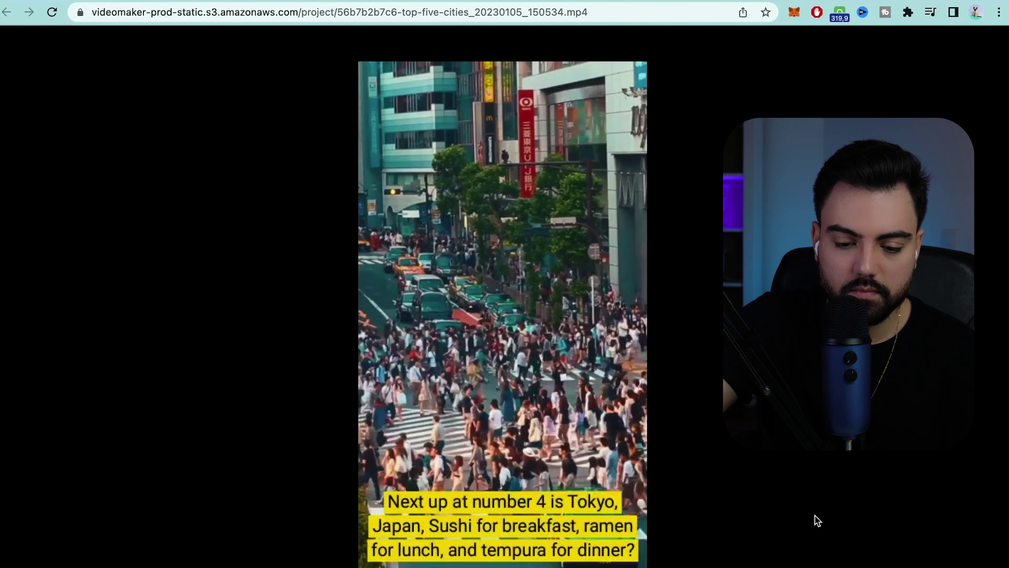
# - Pause the exported top-five-cities video during its Tokyo scene
pyautogui.moveTo(478, 520)
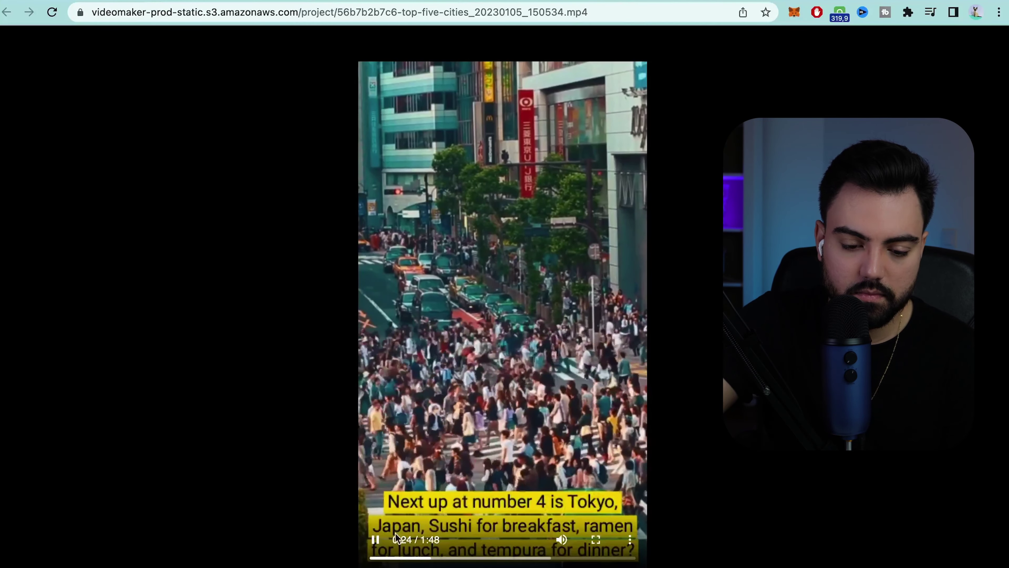
pyautogui.click(375, 539)
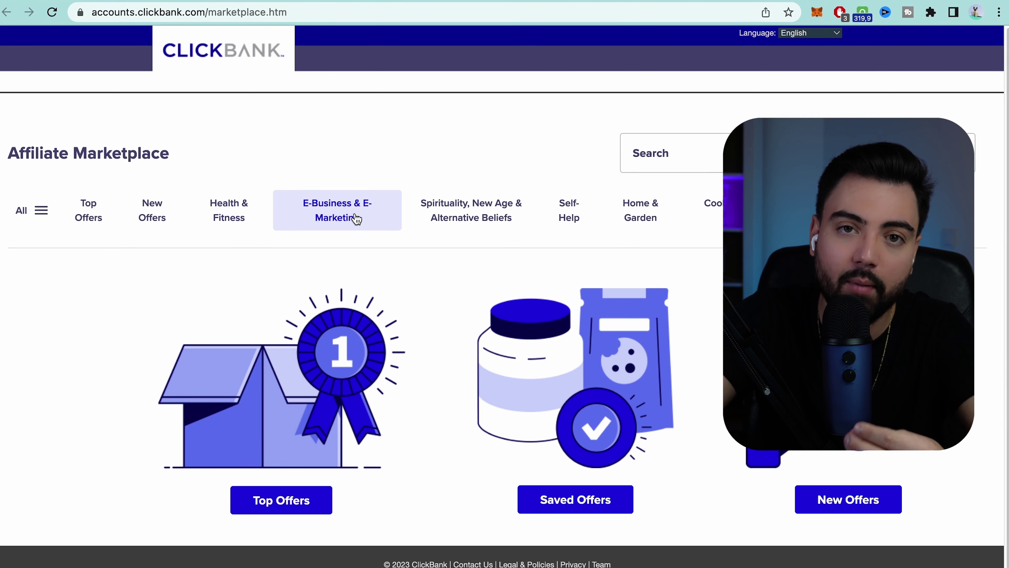
# - Open the E-Business & E-Marketing category in the ClickBank marketplace and compare the gravity scores and earnings of its offers
pyautogui.click(361, 218)
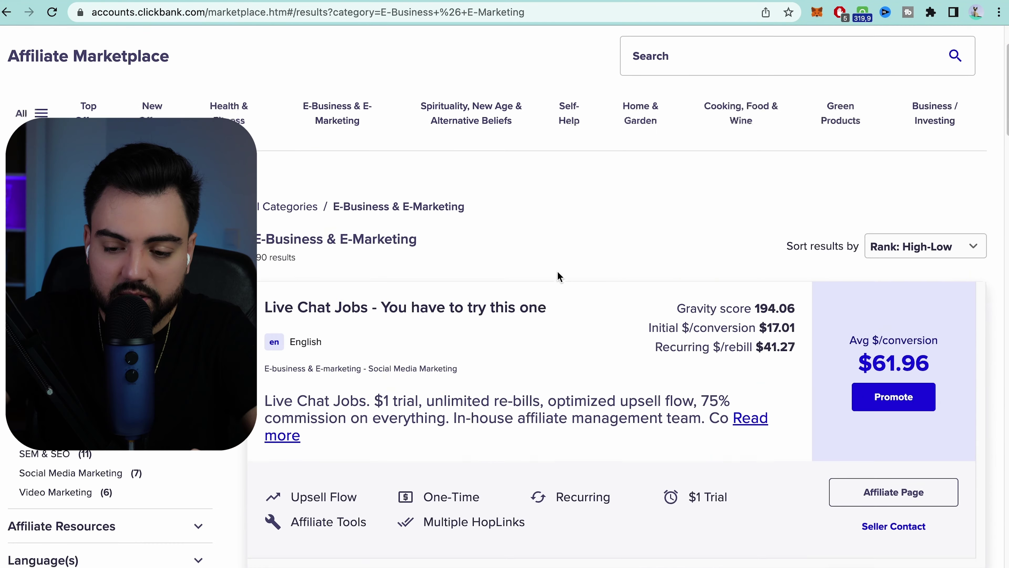
pyautogui.scroll(-2, 543, 280)
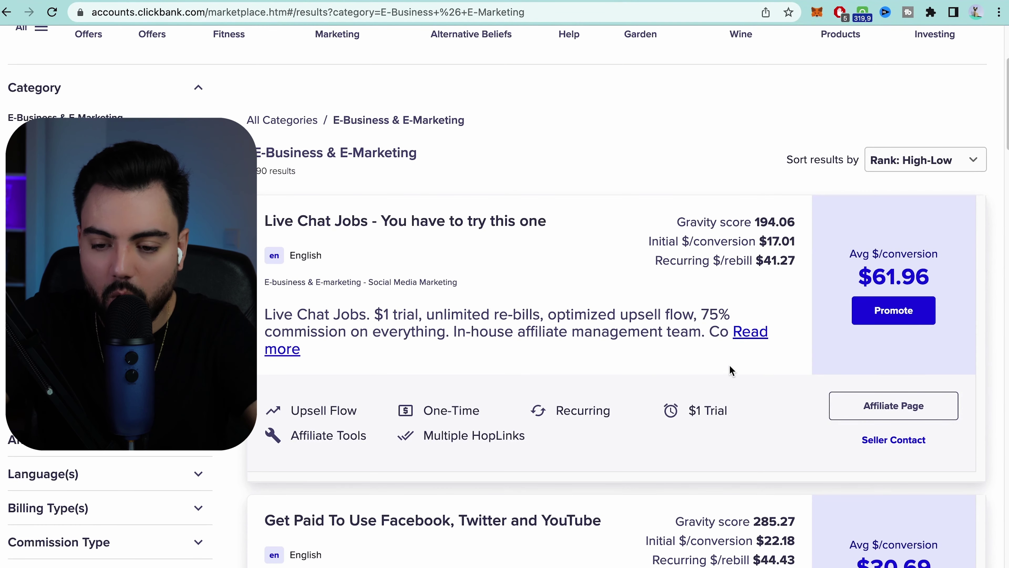
pyautogui.scroll(-5, 754, 338)
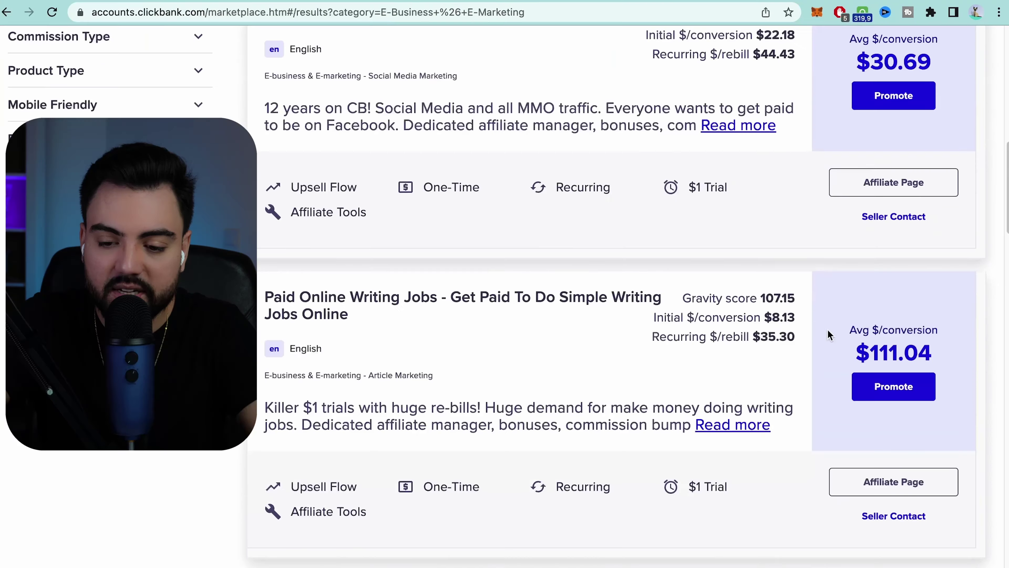
pyautogui.scroll(-3, 834, 342)
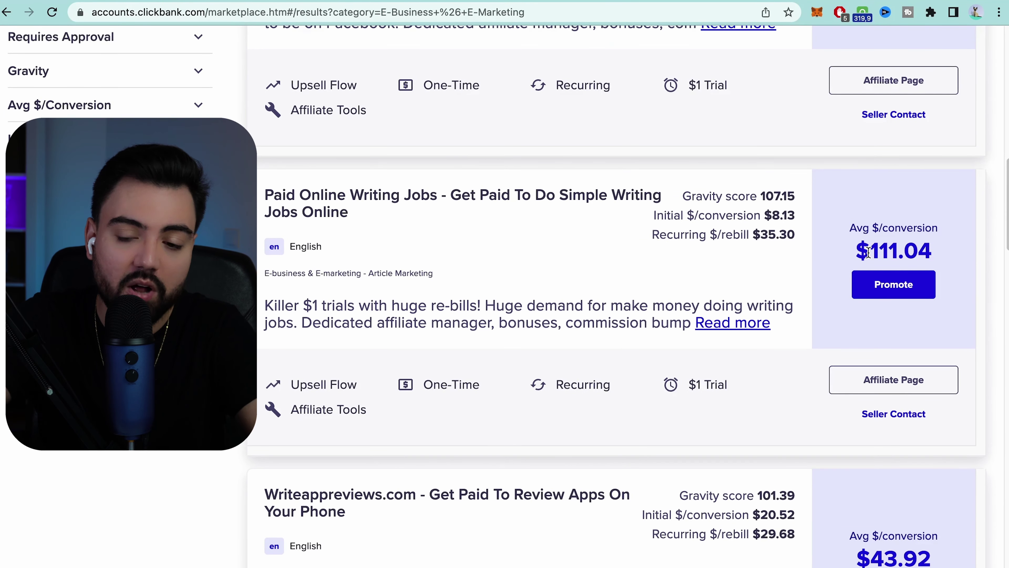
pyautogui.scroll(-10, 854, 278)
pyautogui.scroll(-5, 671, 367)
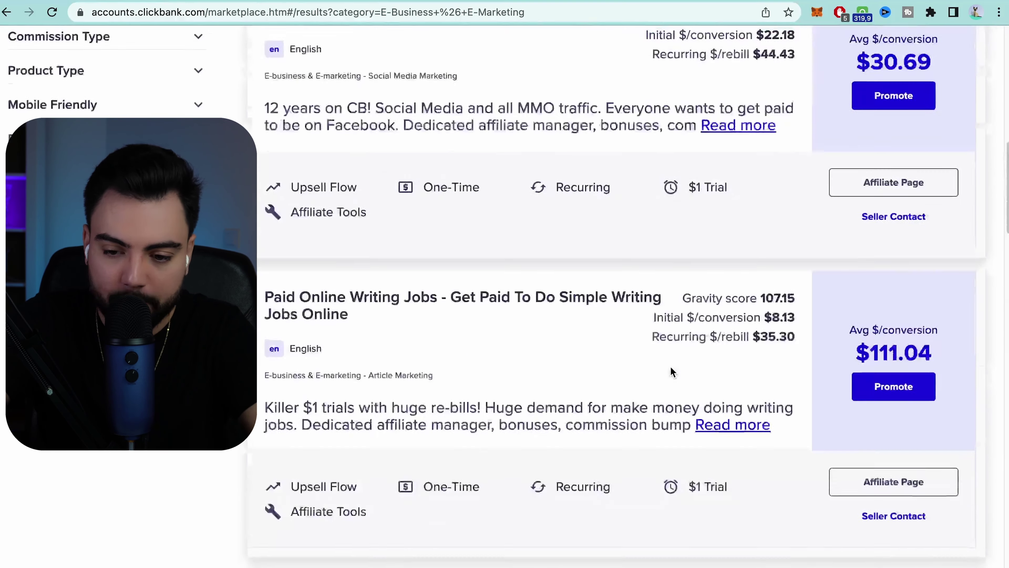
pyautogui.scroll(3, 670, 371)
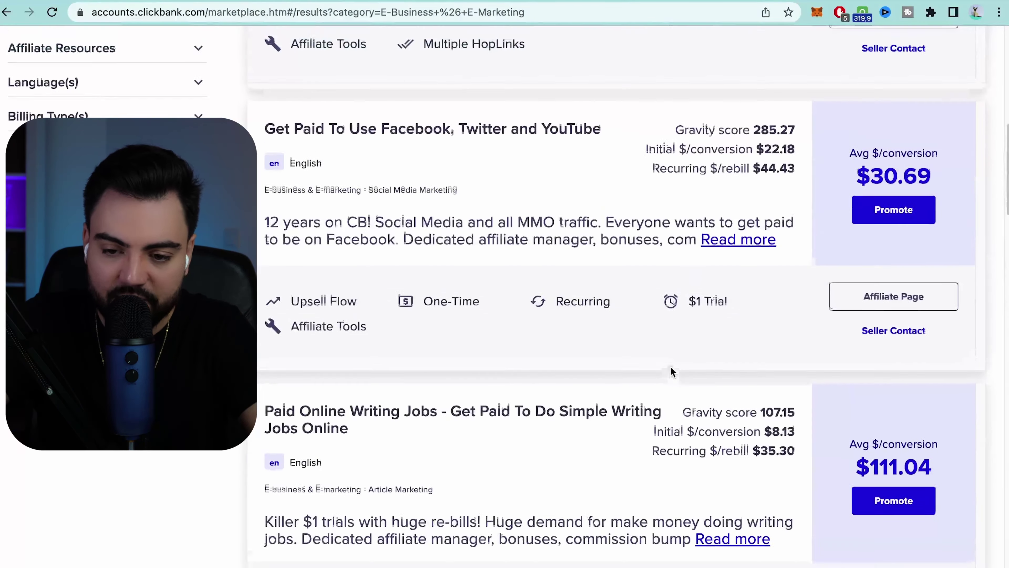
pyautogui.scroll(3, 670, 371)
pyautogui.scroll(-2, 317, 266)
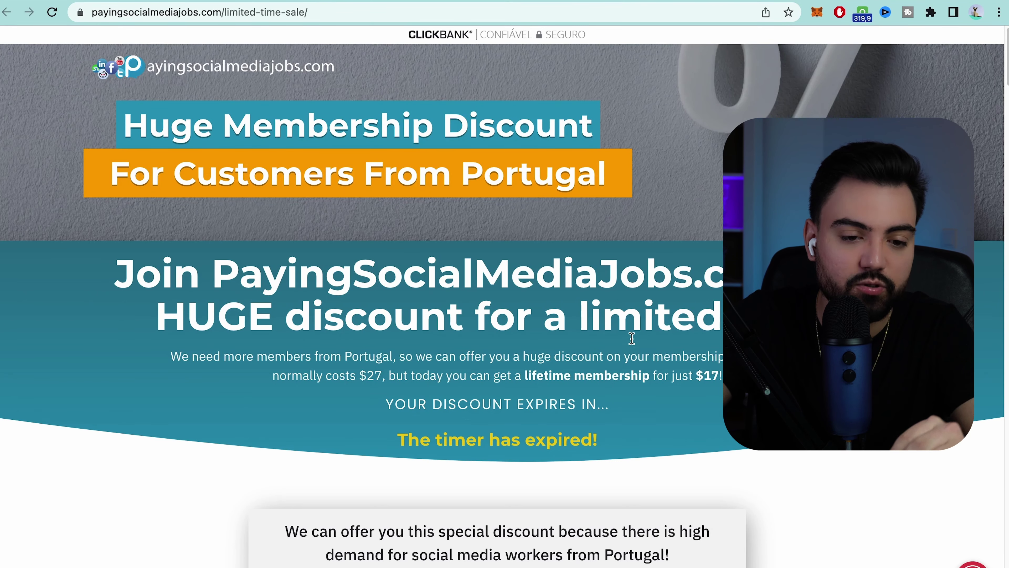
# - Examine the PayingSocialMediaJobs.com sales page, including its pricing, guarantee and member testimonials
pyautogui.scroll(-15, 632, 338)
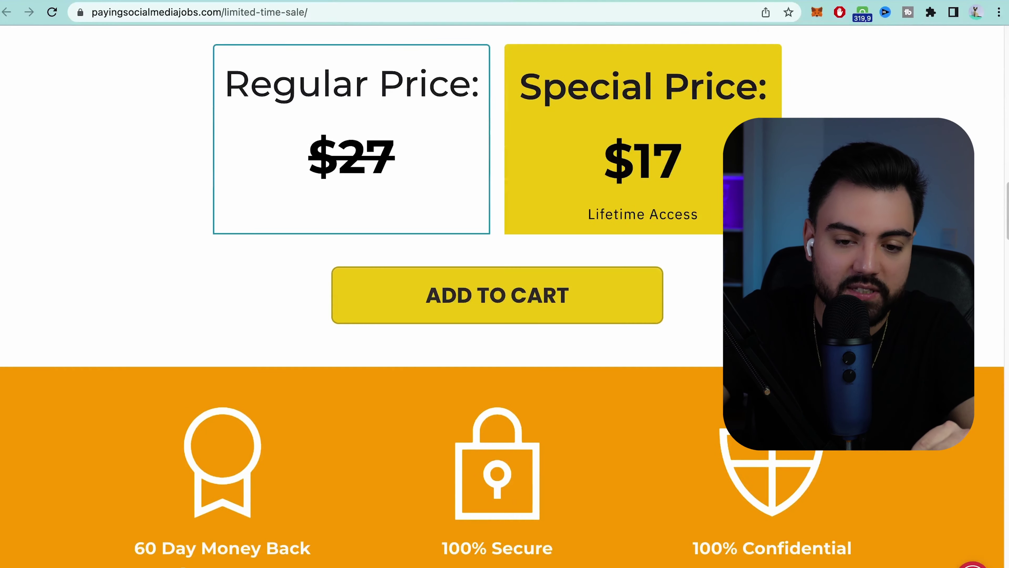
pyautogui.scroll(-7, 368, 316)
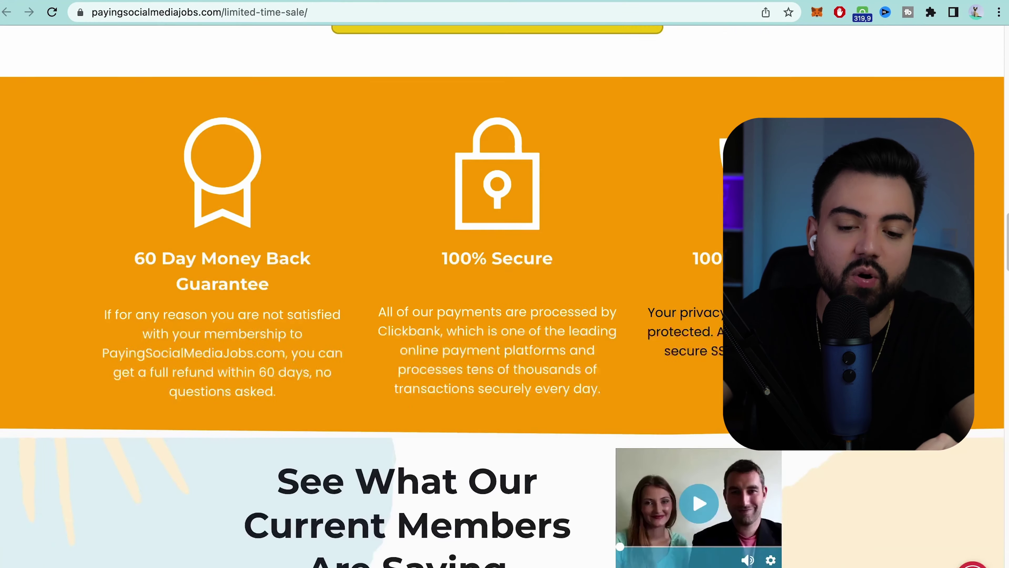
pyautogui.scroll(-2, 504, 318)
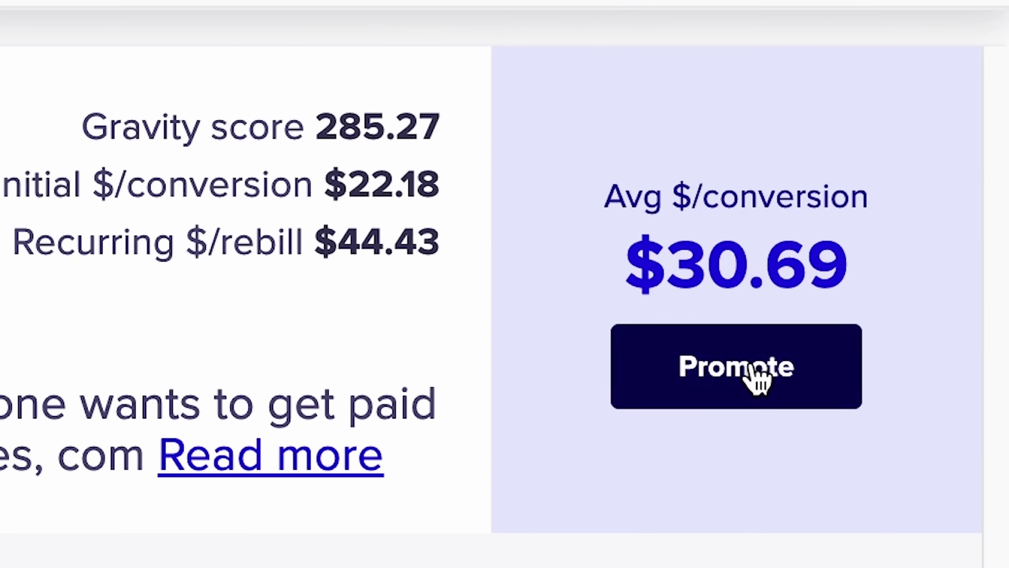
# - Promote the "Get Paid To Use Facebook, Twitter and YouTube" offer and copy its encrypted HopLink
pyautogui.click(760, 377)
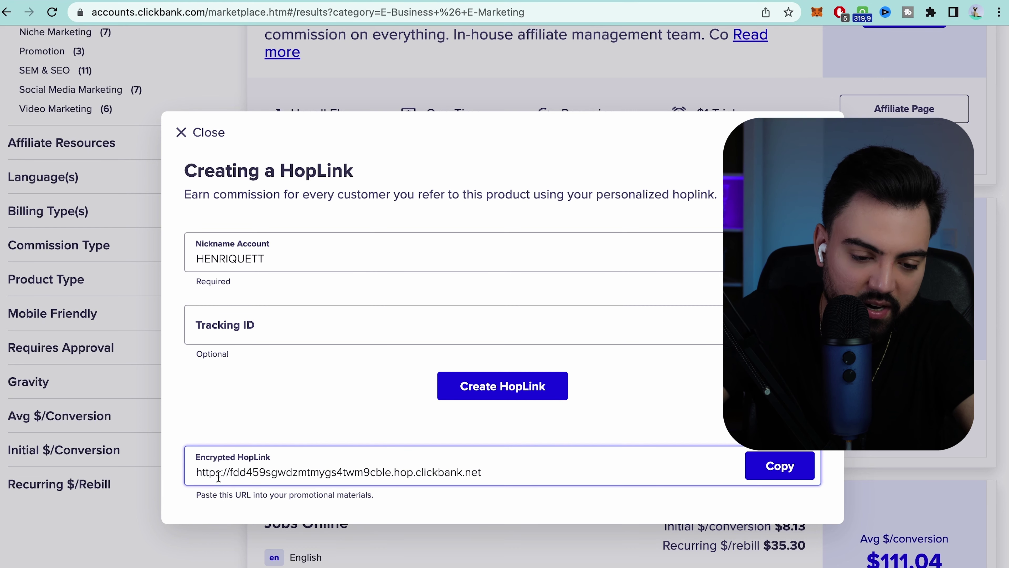
pyautogui.moveTo(215, 472); pyautogui.dragTo(405, 471)
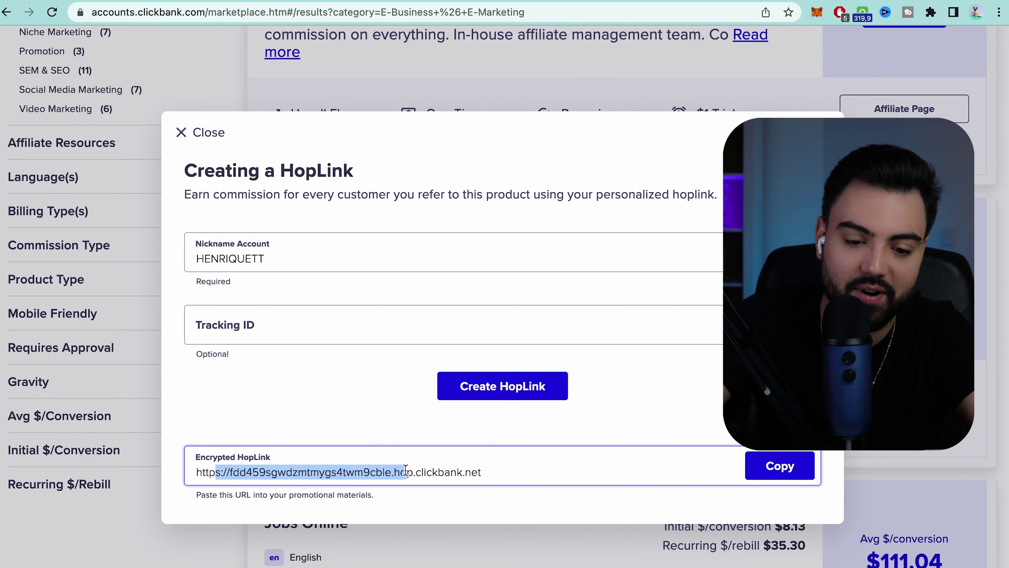
pyautogui.click(507, 475)
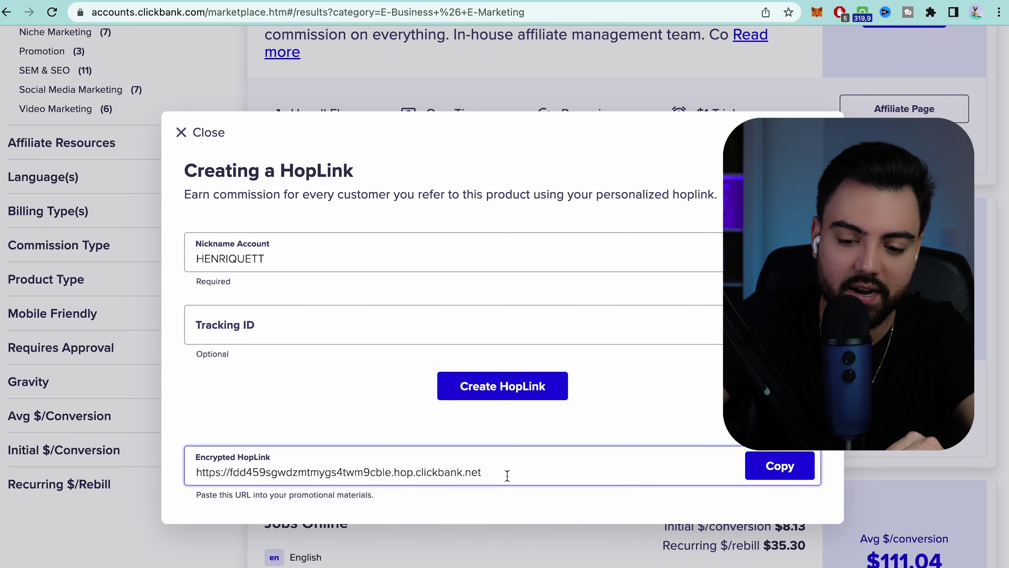
pyautogui.click(780, 470)
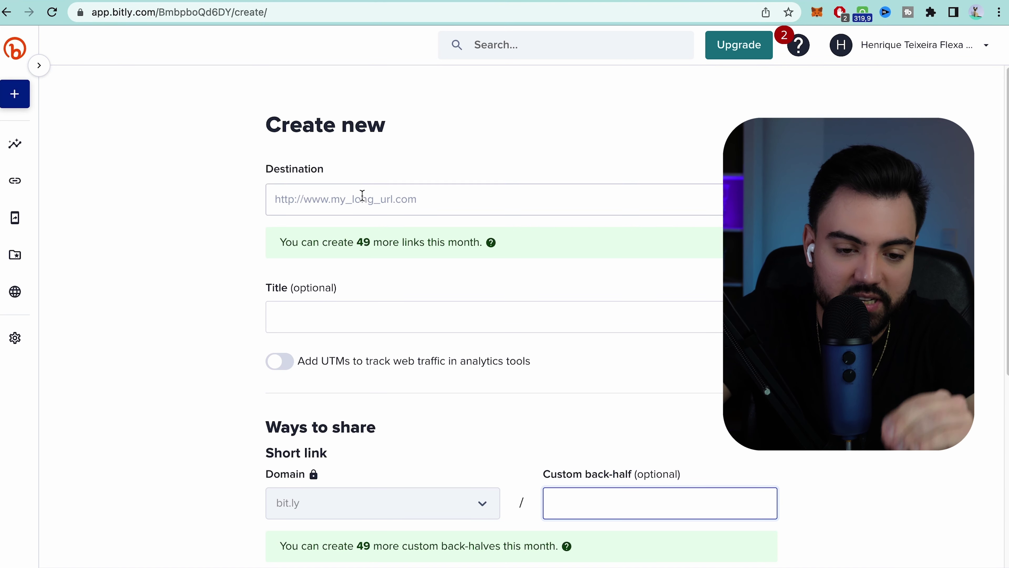
# - In Bitly, paste the copied ClickBank HopLink as the new link's destination
pyautogui.click(363, 195)
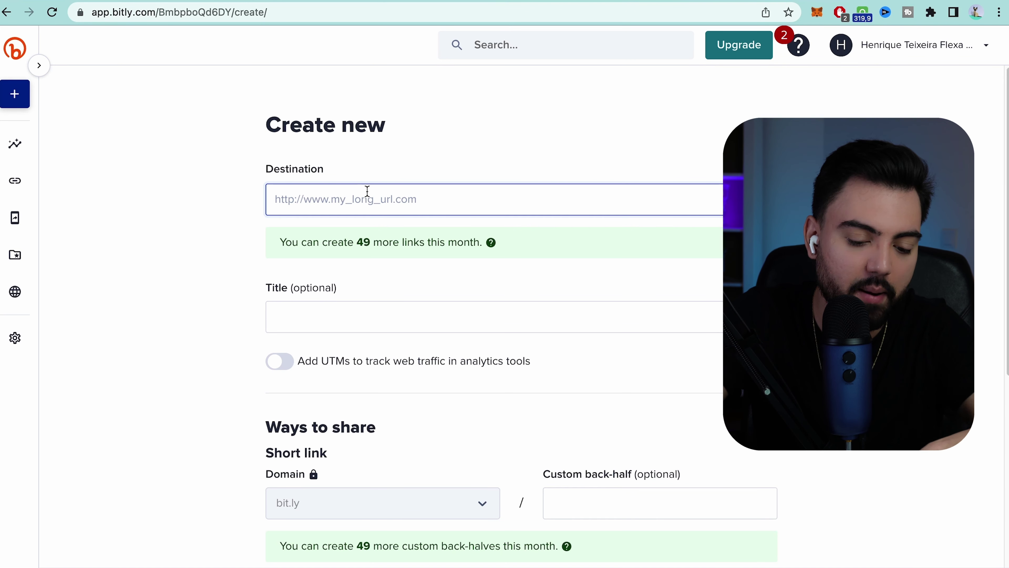
pyautogui.hotkey('ctrl', 'v')
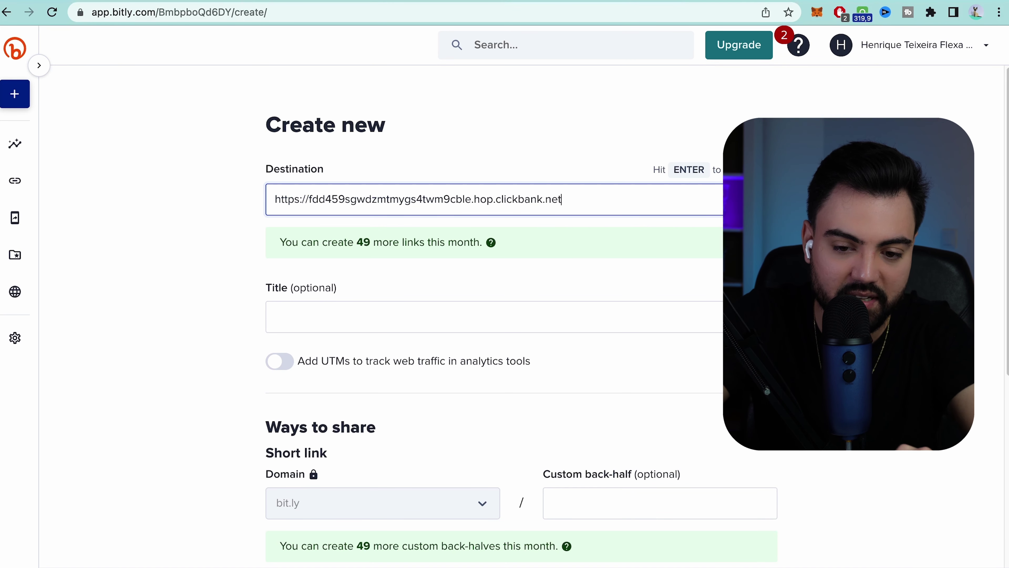
# - Set the short link's custom back-half to "socialmediajobs7"
pyautogui.scroll(-5, 322, 140)
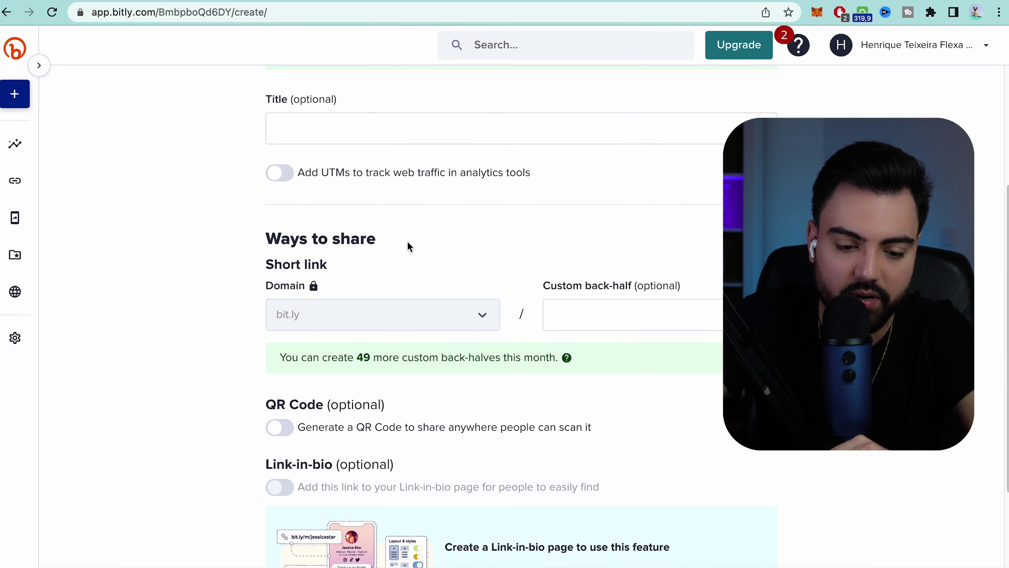
pyautogui.scroll(-3, 485, 276)
pyautogui.scroll(4, 622, 347)
pyautogui.click(604, 339)
pyautogui.moveTo(565, 311); pyautogui.dragTo(696, 294)
pyautogui.click(612, 345)
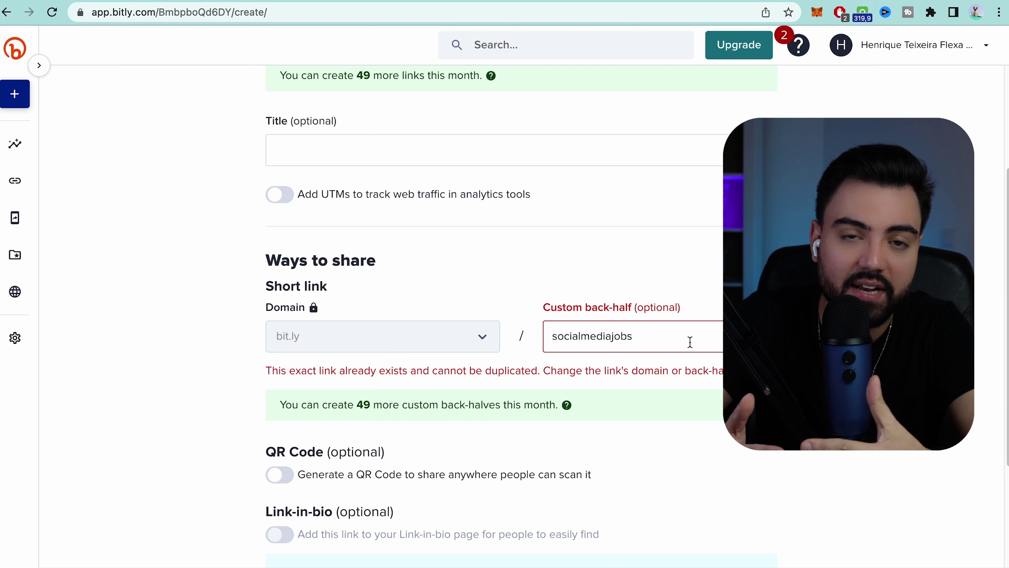
pyautogui.write('7')
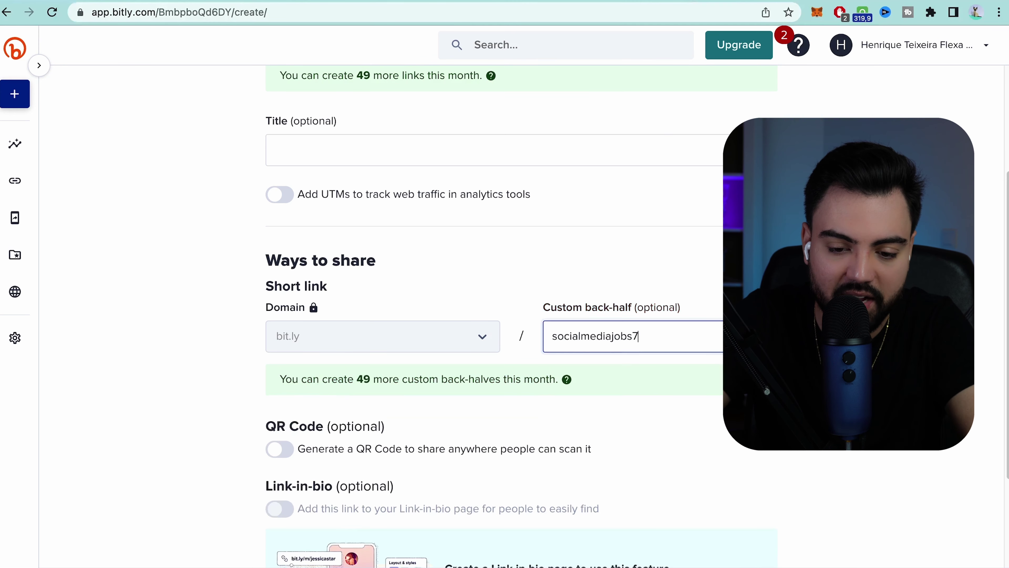